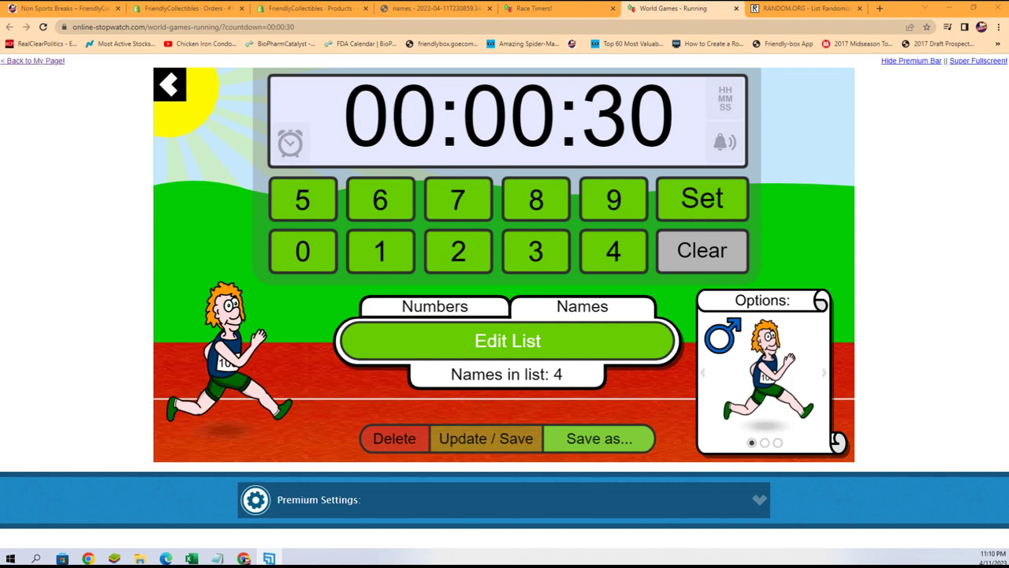
Step: Switch to Notepad and copy the five participant names above the 2023 Topps Star Wars Signature Series heading
key(alt+Tab)
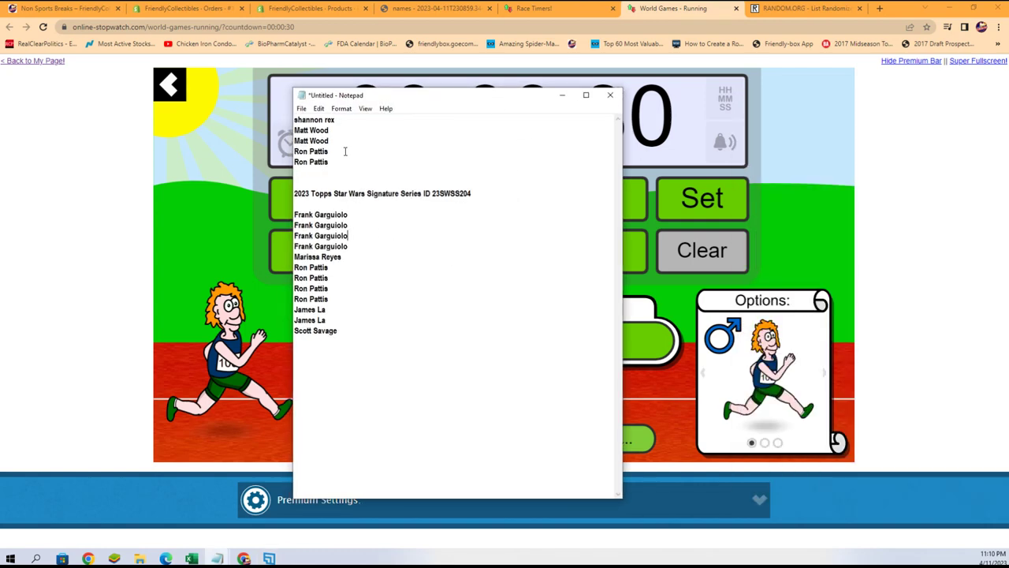
key(shift+Up)
key(shift+Up)
key(shift+Up)
key(shift+Up)
key(shift+Home)
right_click(327, 136)
click(339, 172)
key(alt+Tab)
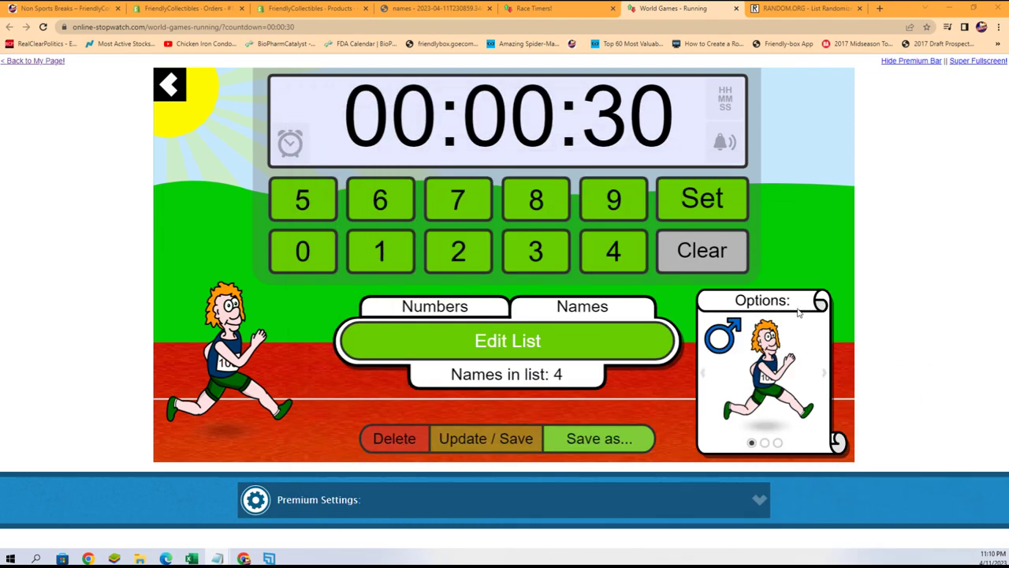
Step: Replace all names in the running race timer's list with the five copied names and finish editing the list
click(485, 343)
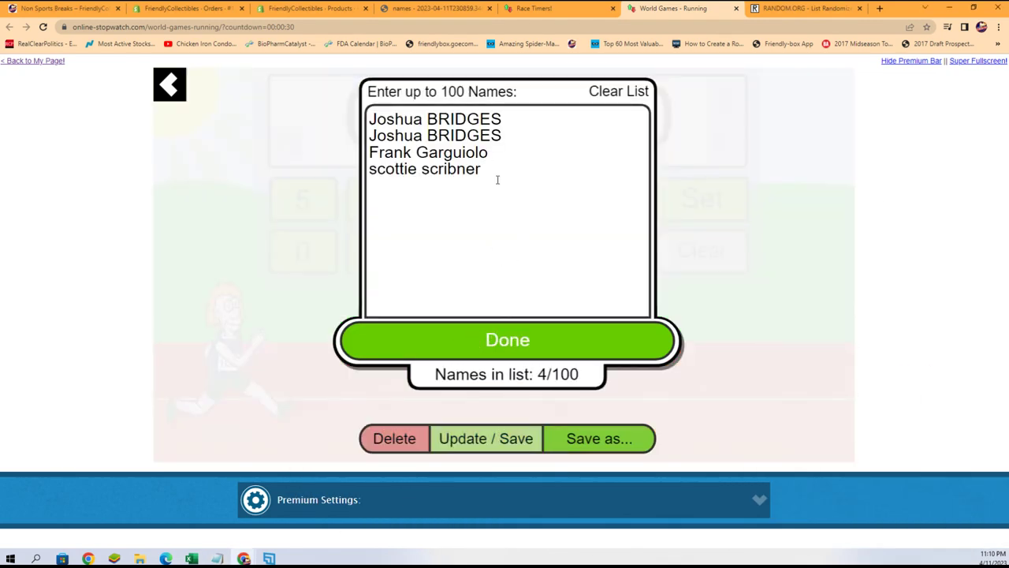
drag(497, 180, 369, 119)
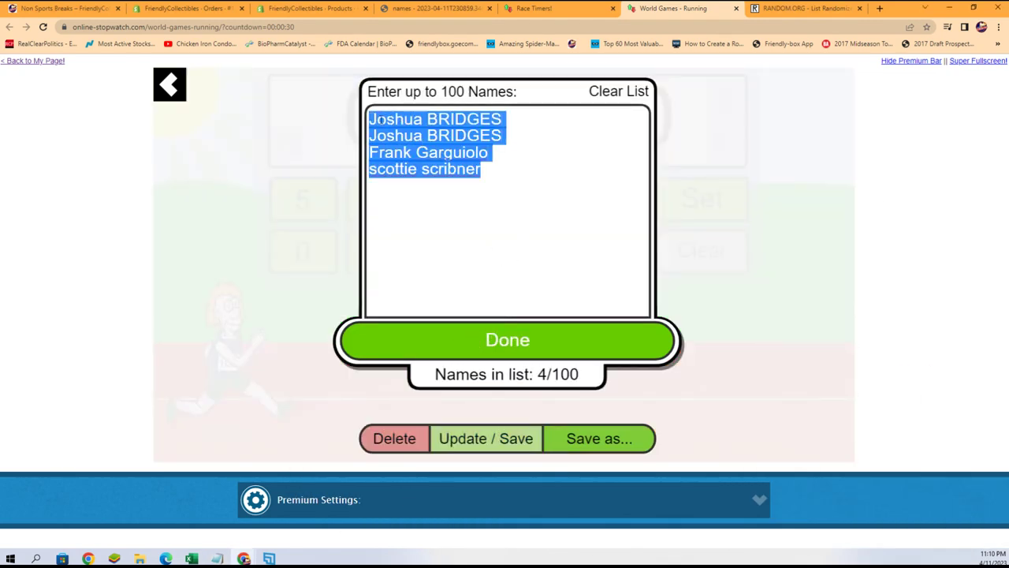
key(BackSpace)
key(ctrl+v)
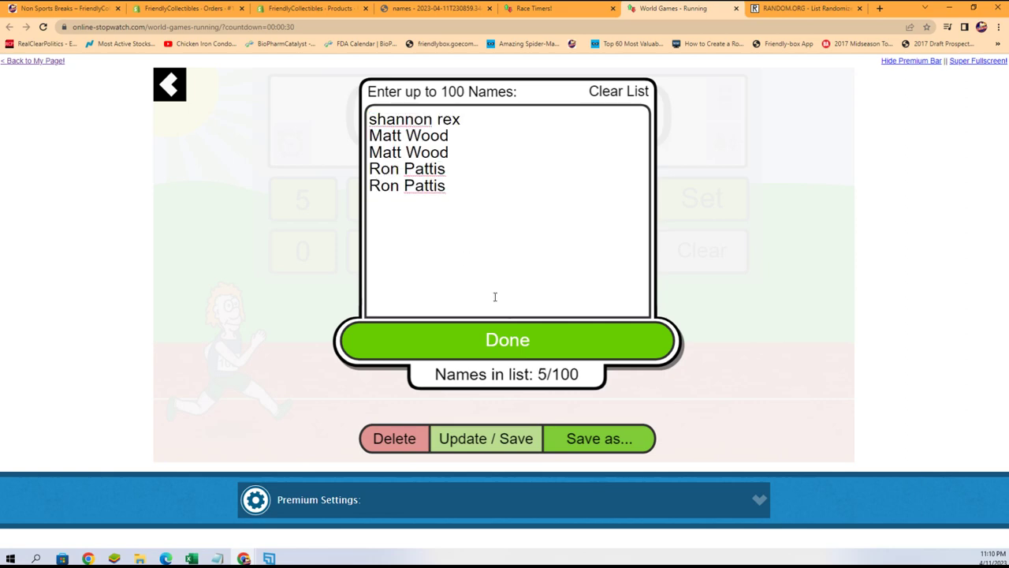
click(529, 340)
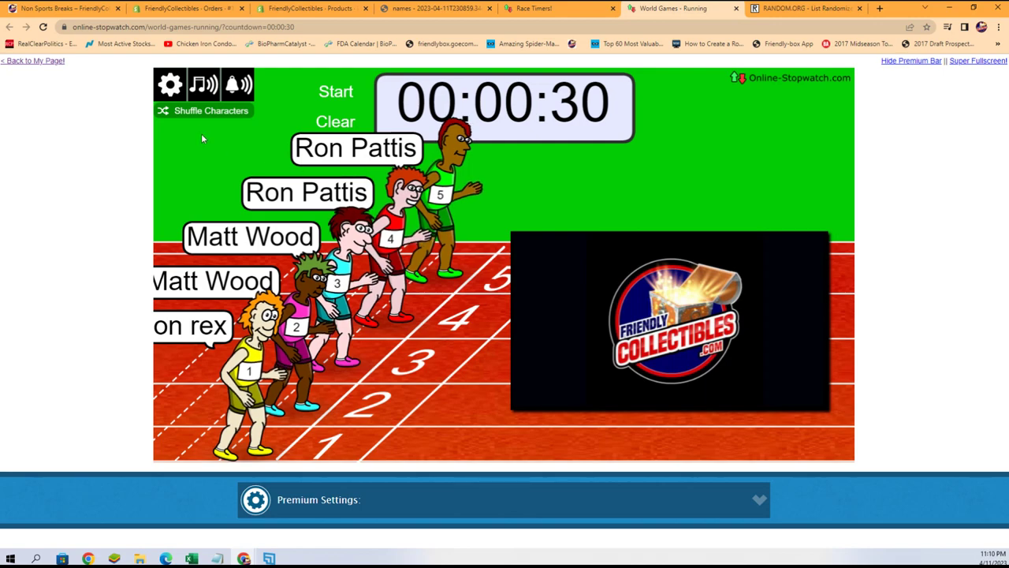
Step: Shuffle the race characters six times
click(201, 116)
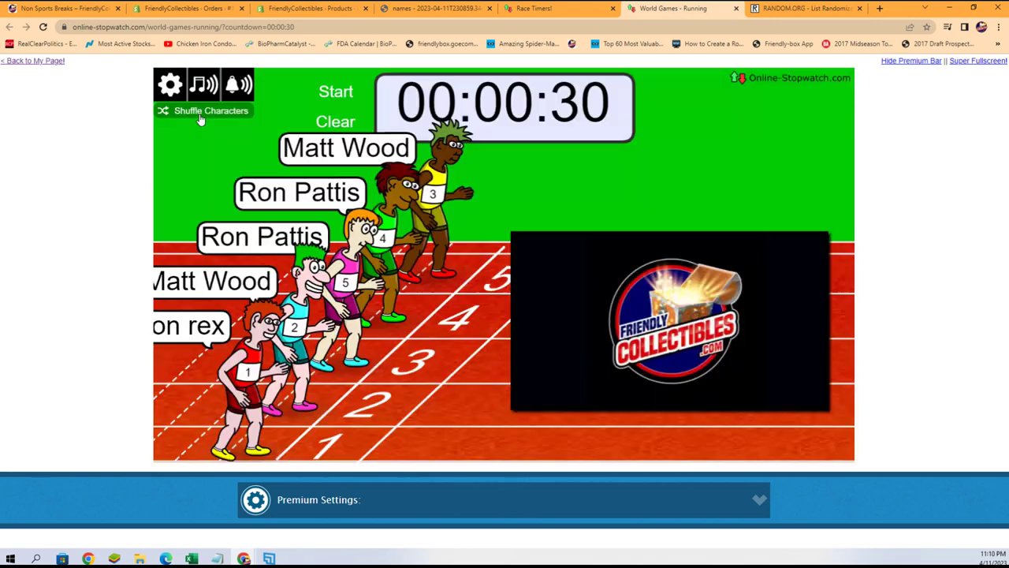
click(201, 115)
click(201, 115)
click(201, 115)
click(202, 115)
click(211, 111)
Step: Show the race in super fullscreen and start the 30-second run
click(978, 61)
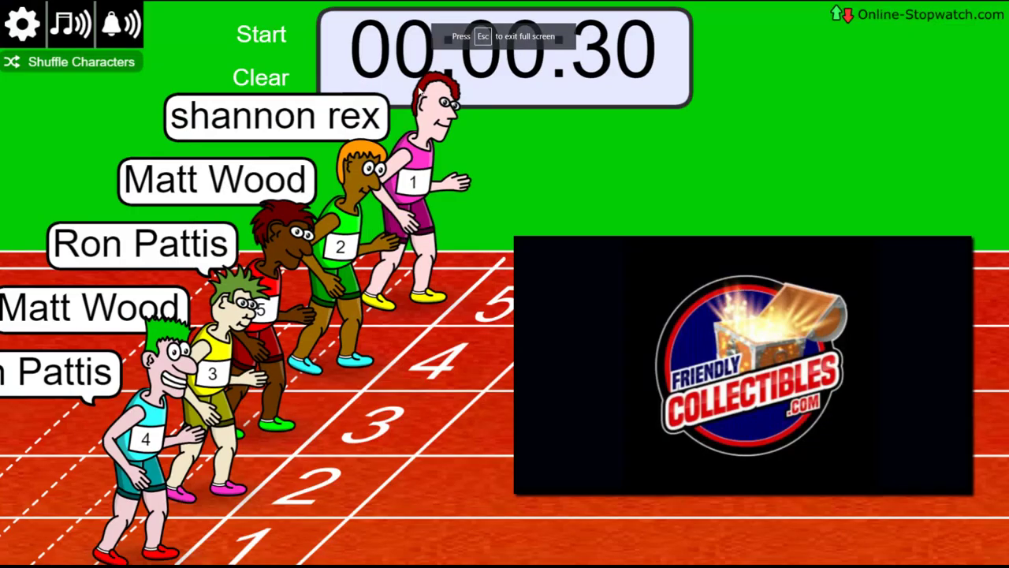
click(263, 38)
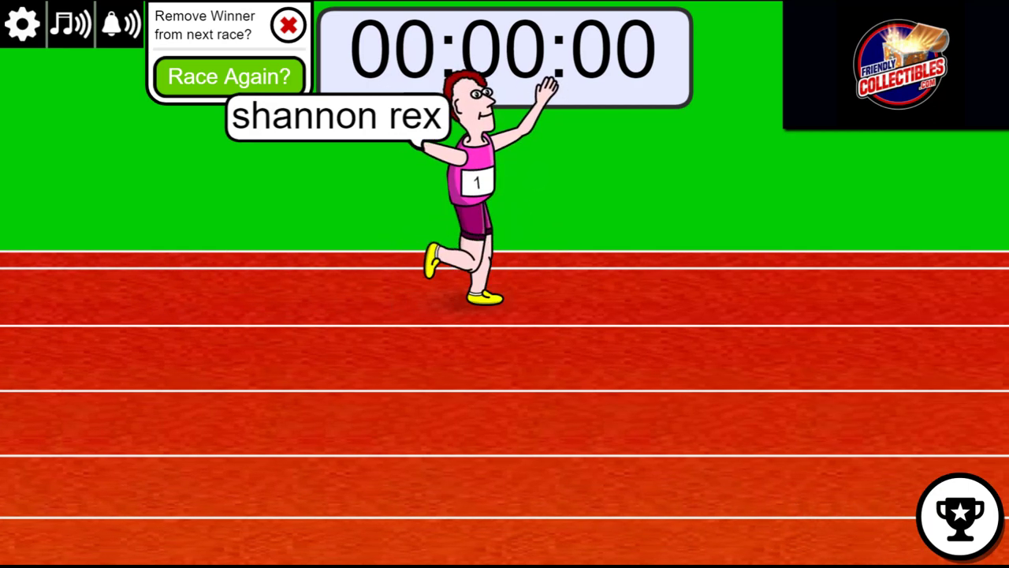
Step: Switch to Notepad and delete the five race participants' names above the 2023 Topps Star Wars Signature Series heading
key(alt+Tab)
drag(687, 53, 570, 38)
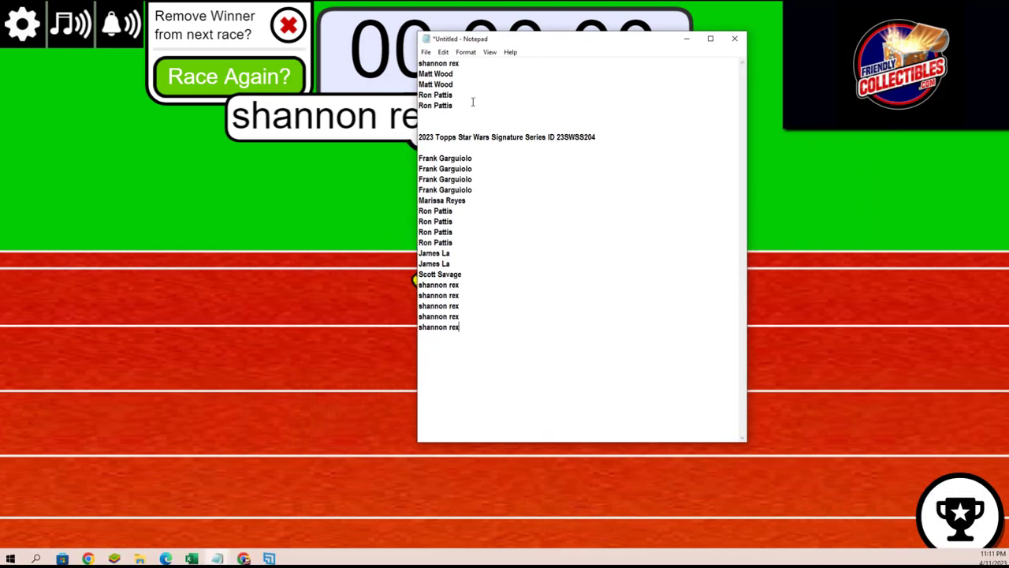
drag(418, 63, 453, 106)
key(Delete)
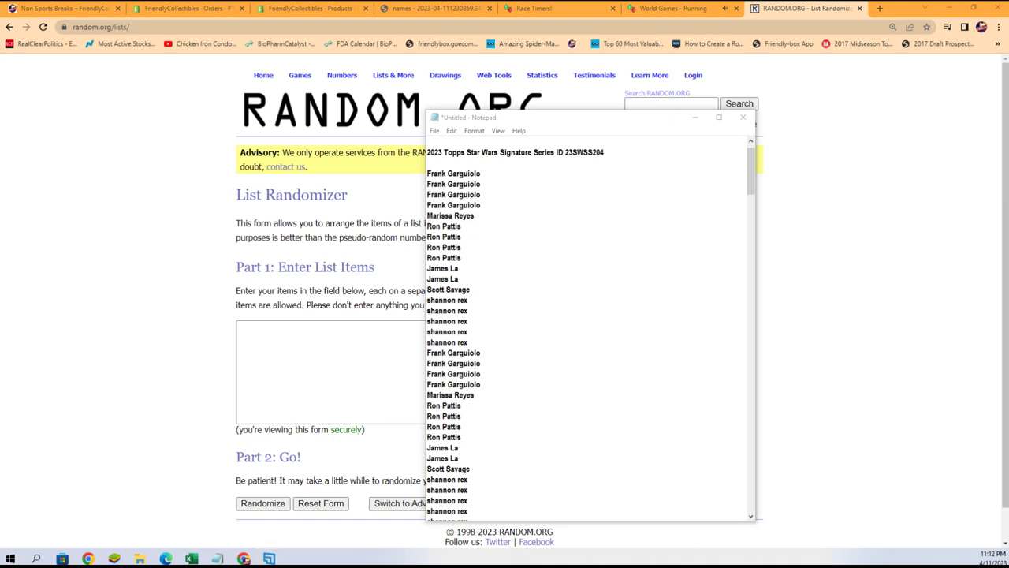
key(alt+Tab)
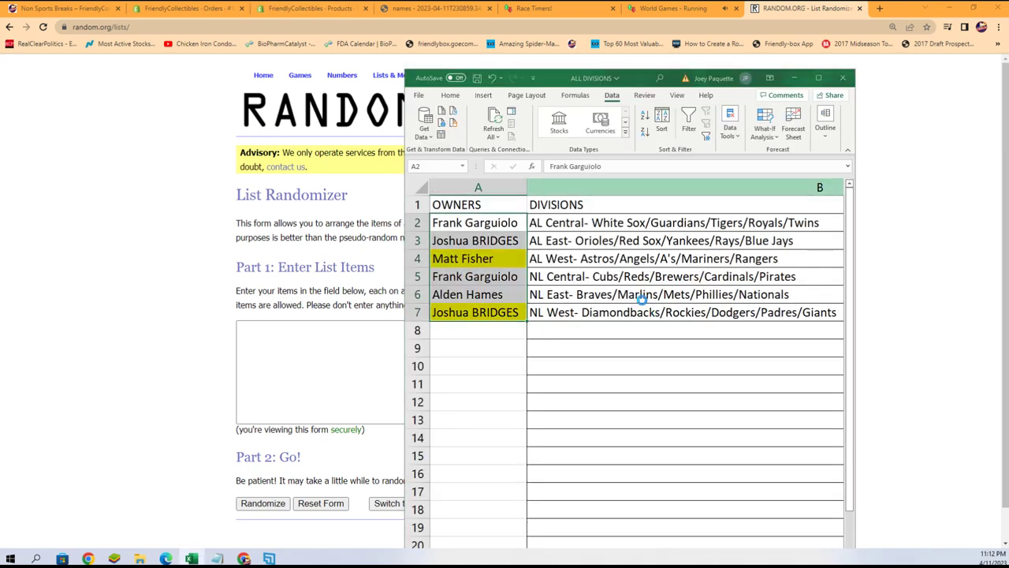
click(557, 331)
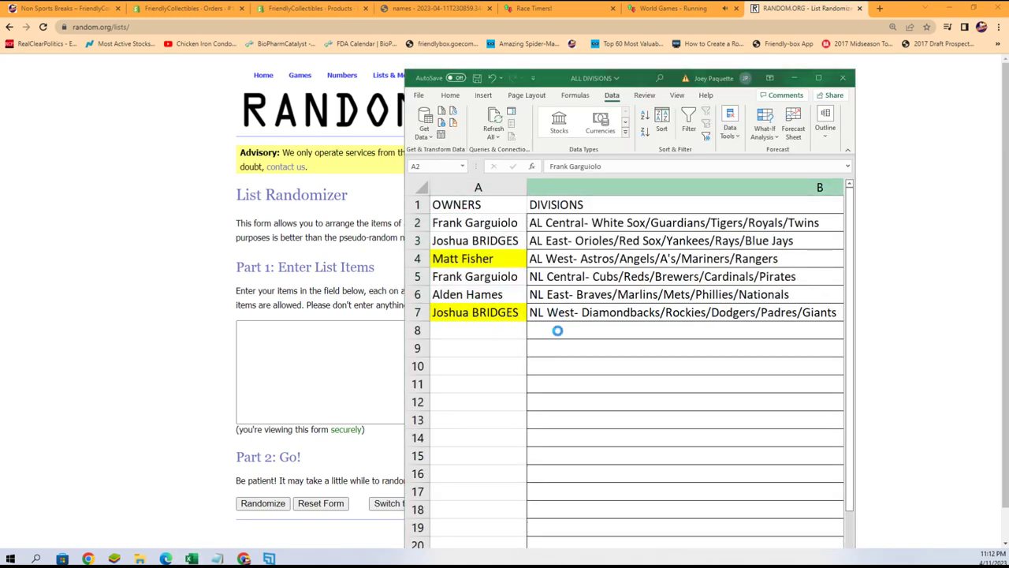
double_click(637, 70)
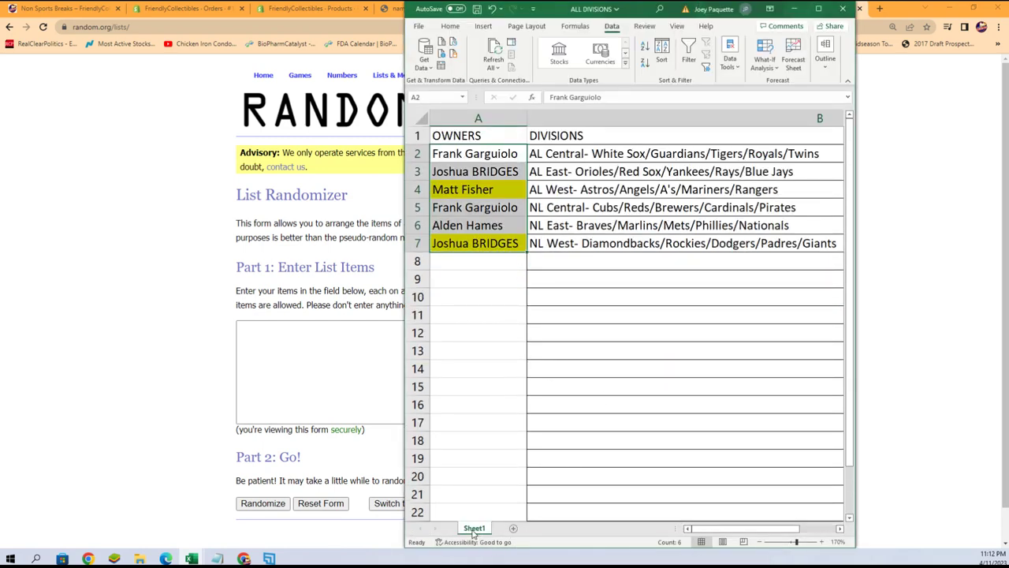
click(844, 9)
click(504, 299)
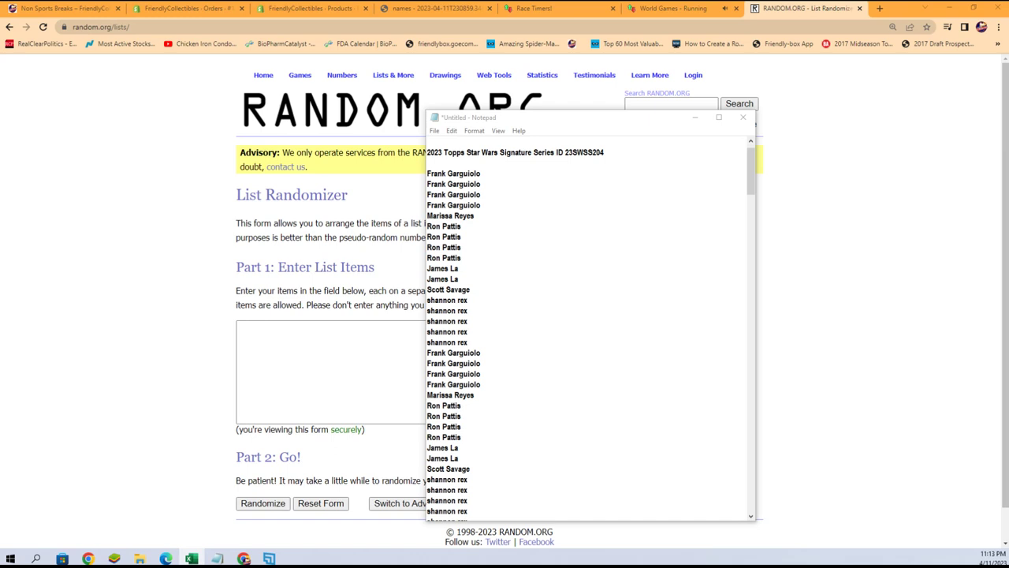
Step: Bring up the MASTER LIST workbook in Excel and place its window beside the List Randomizer page
click(191, 558)
drag(746, 231, 654, 2)
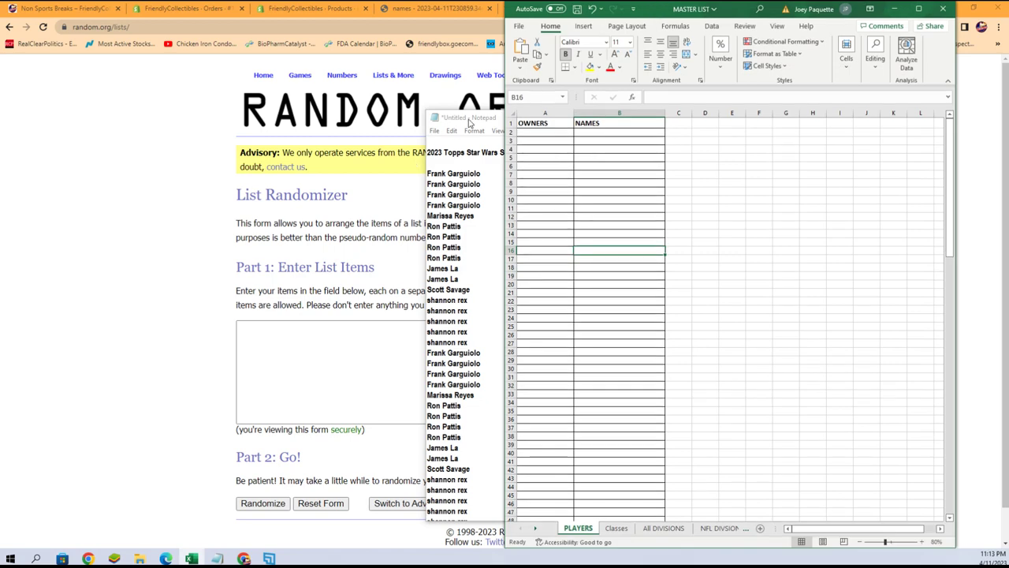
Step: Copy the whole repeated block of participant names under the 2023 Topps Star Wars Signature Series heading in Notepad
click(443, 139)
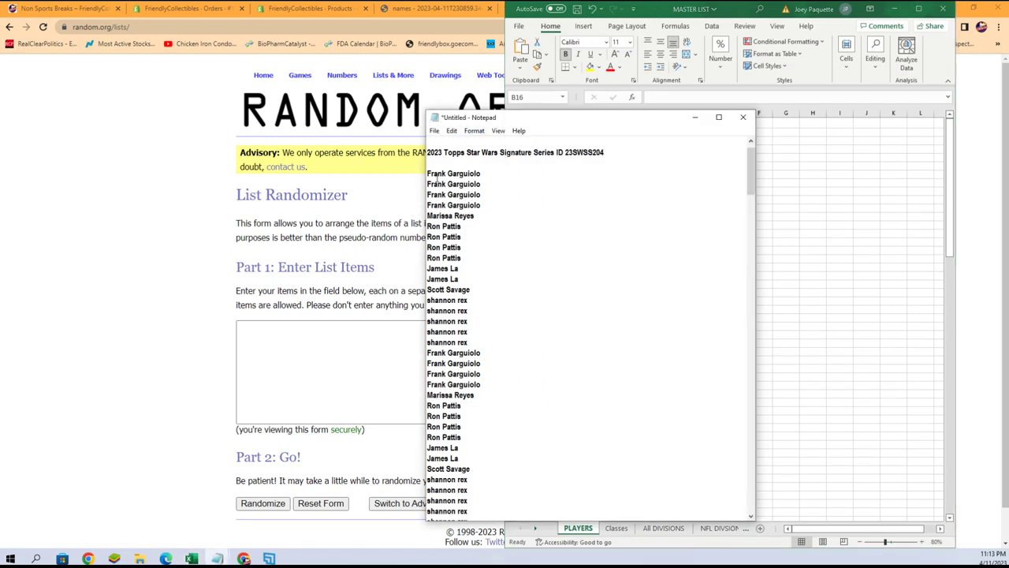
drag(428, 173, 438, 260)
click(445, 170)
drag(428, 173, 446, 197)
drag(527, 155, 477, 303)
right_click(462, 307)
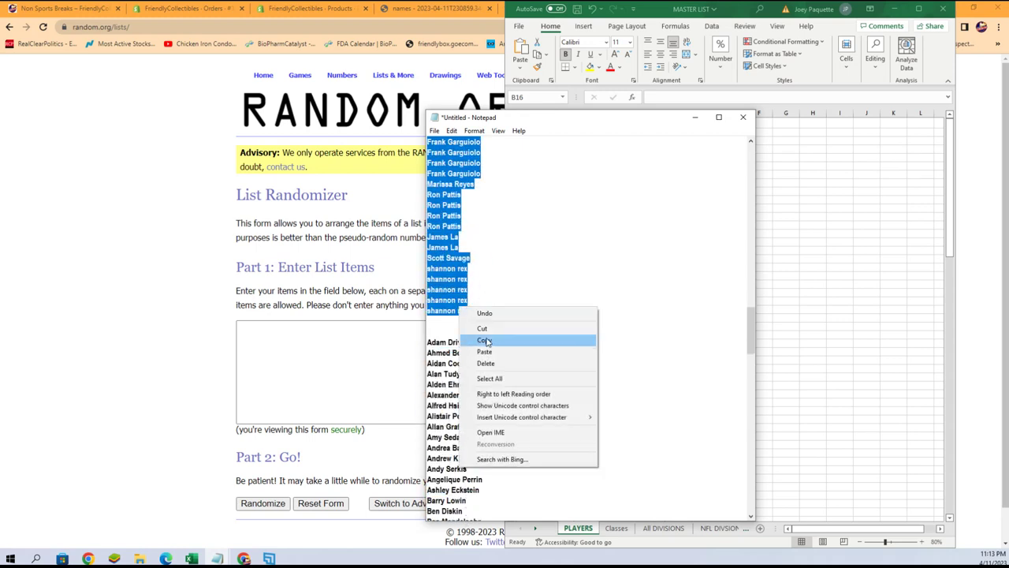
click(480, 339)
Step: Paste the copied participant names into RANDOM.ORG's List Randomizer and randomize them
click(340, 336)
right_click(340, 335)
click(367, 412)
scroll(234, 481, down, 1)
click(248, 471)
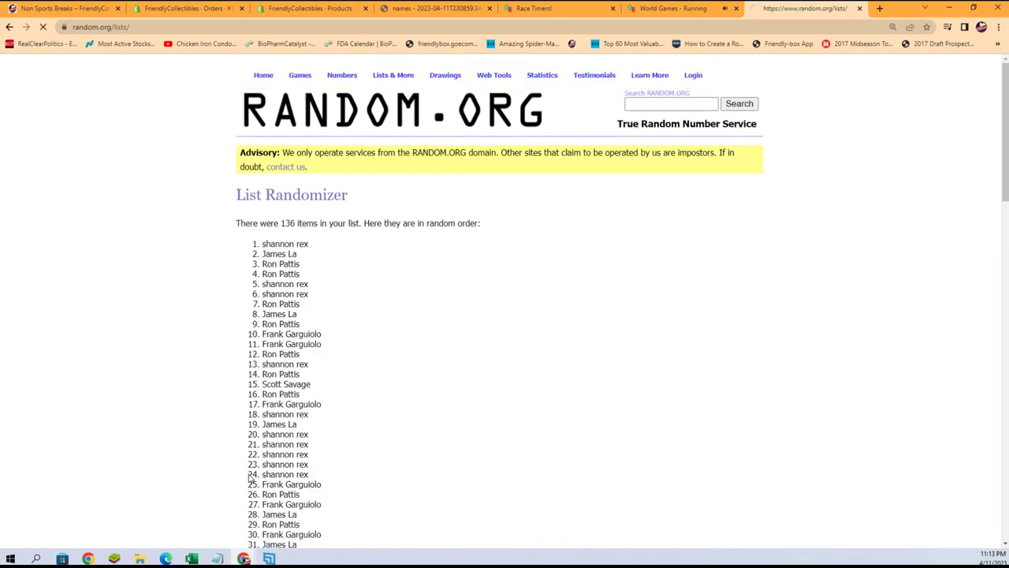
Step: Randomize the participant list six more times, for seven rounds in total
scroll(246, 488, down, 1)
scroll(246, 489, down, 15)
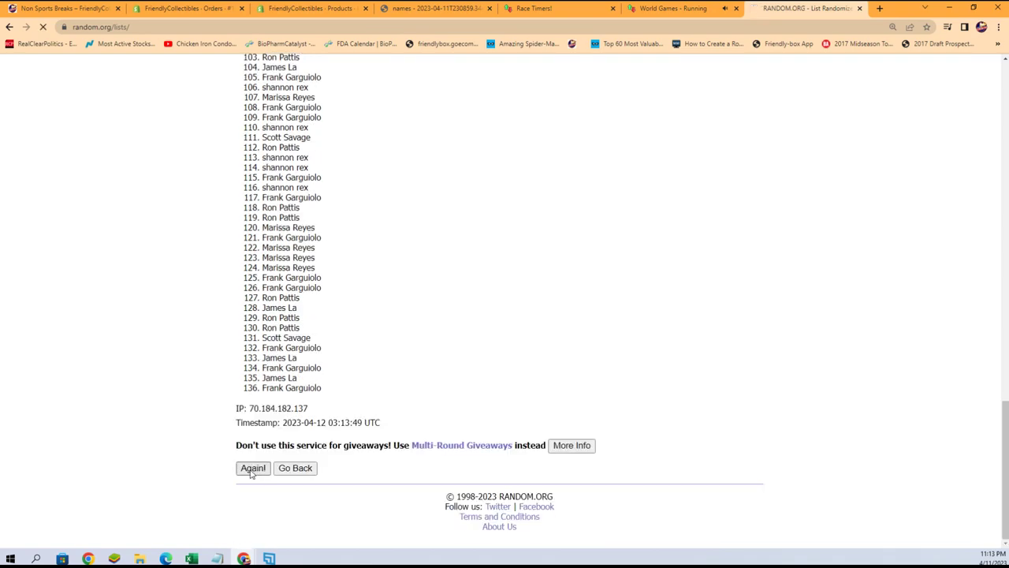
scroll(225, 489, down, 15)
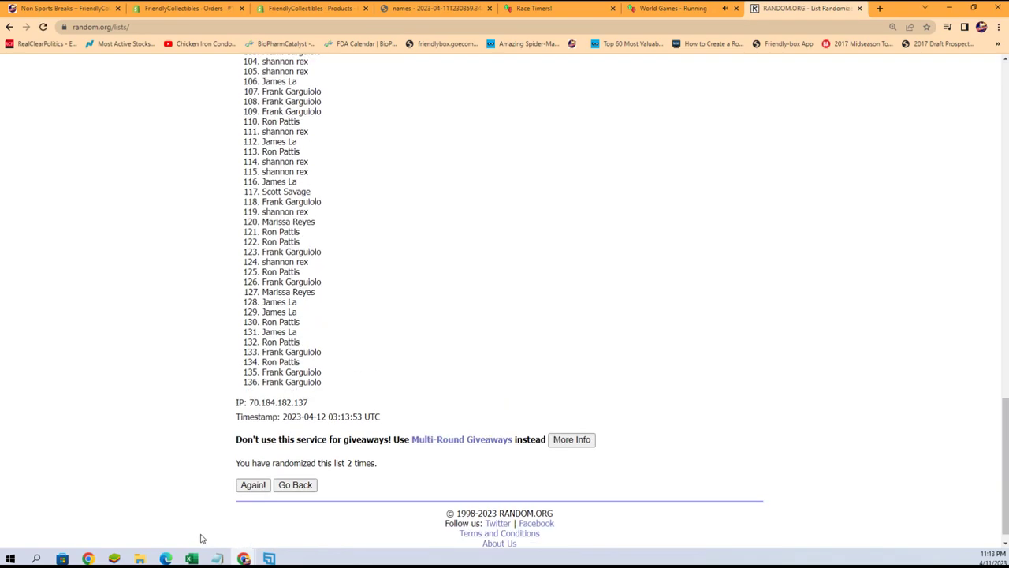
click(255, 470)
scroll(228, 482, down, 15)
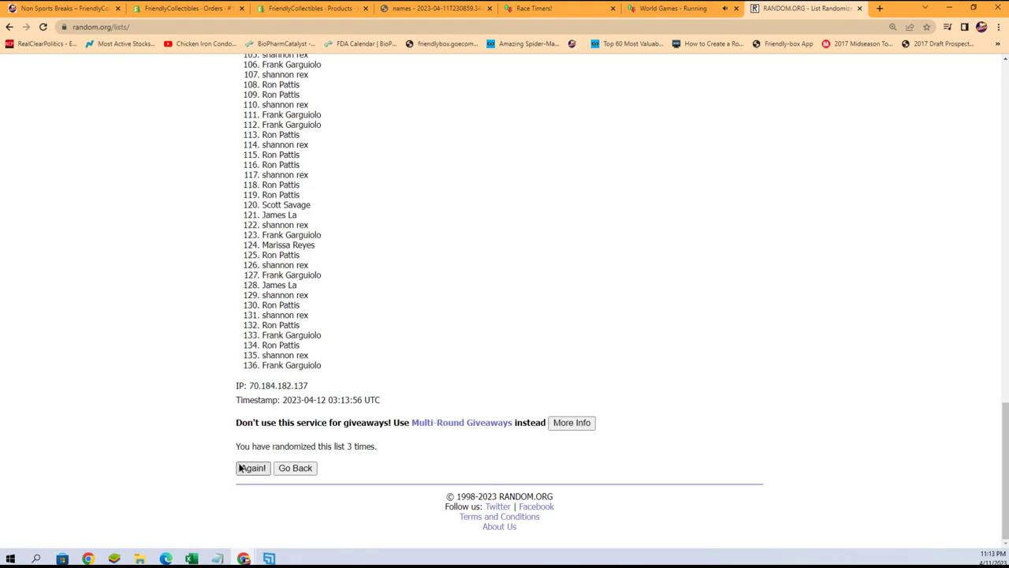
scroll(223, 464, down, 15)
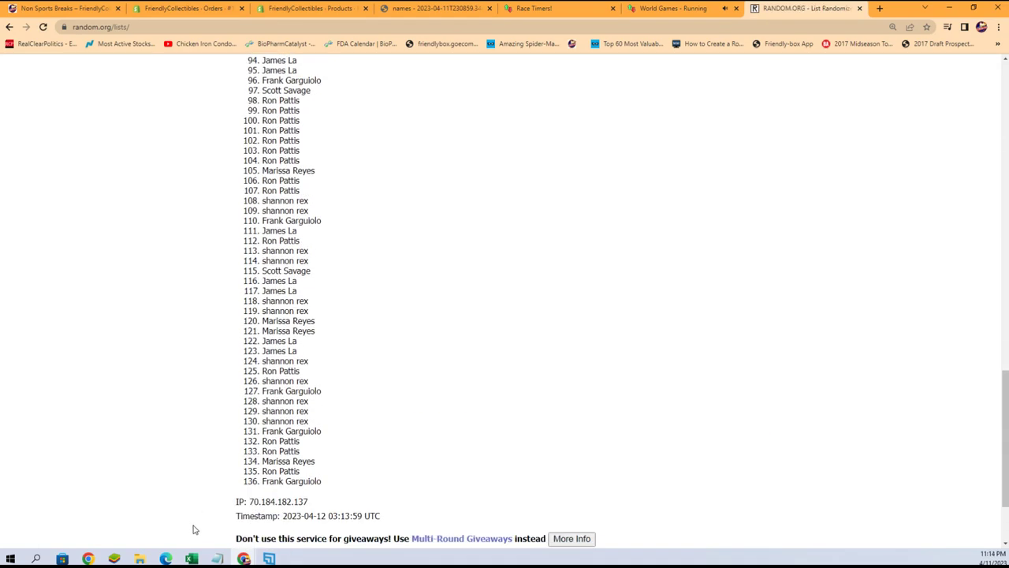
click(250, 468)
scroll(229, 489, down, 10)
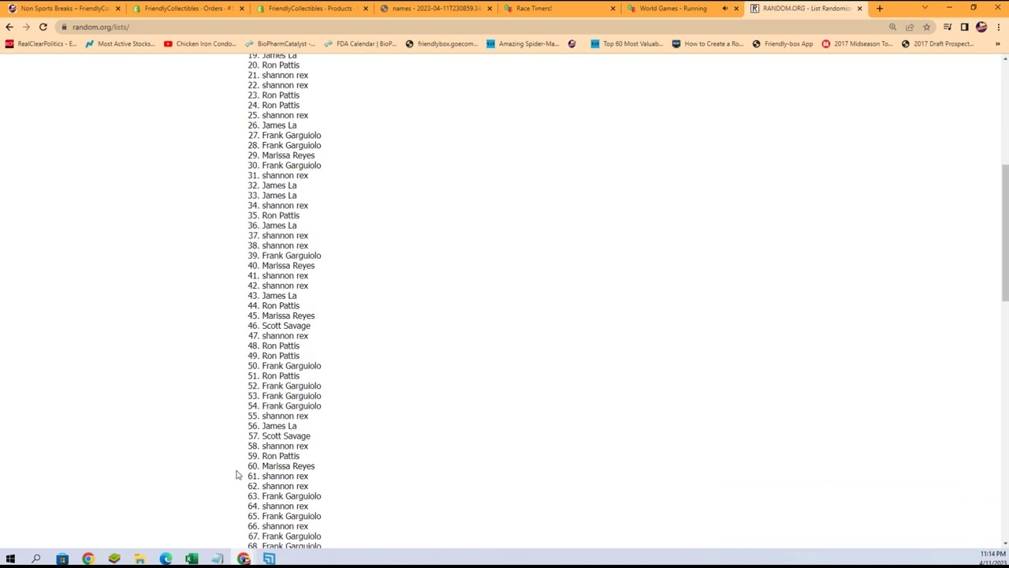
scroll(225, 517, down, 4)
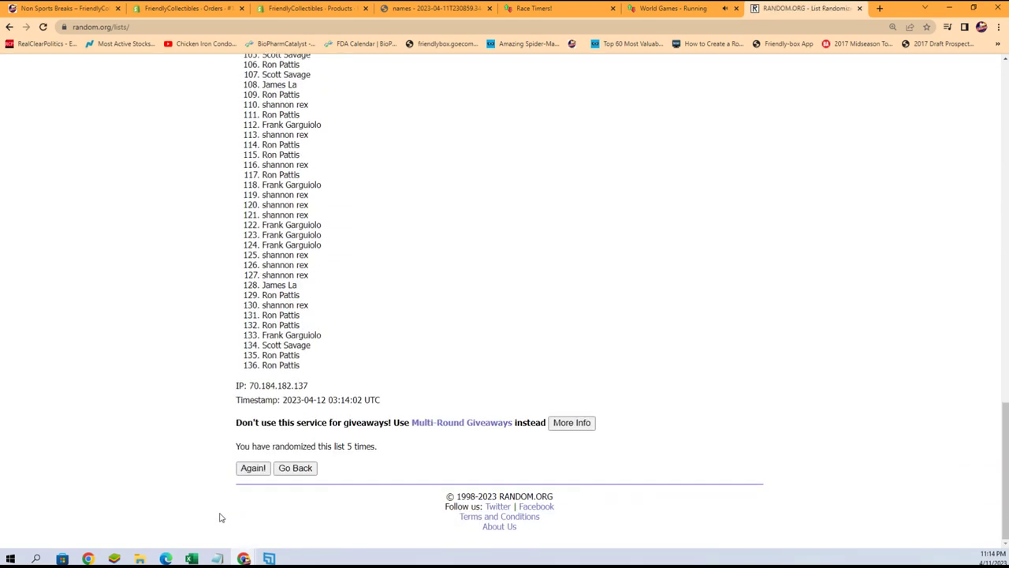
click(254, 468)
scroll(251, 471, down, 4)
scroll(250, 471, down, 12)
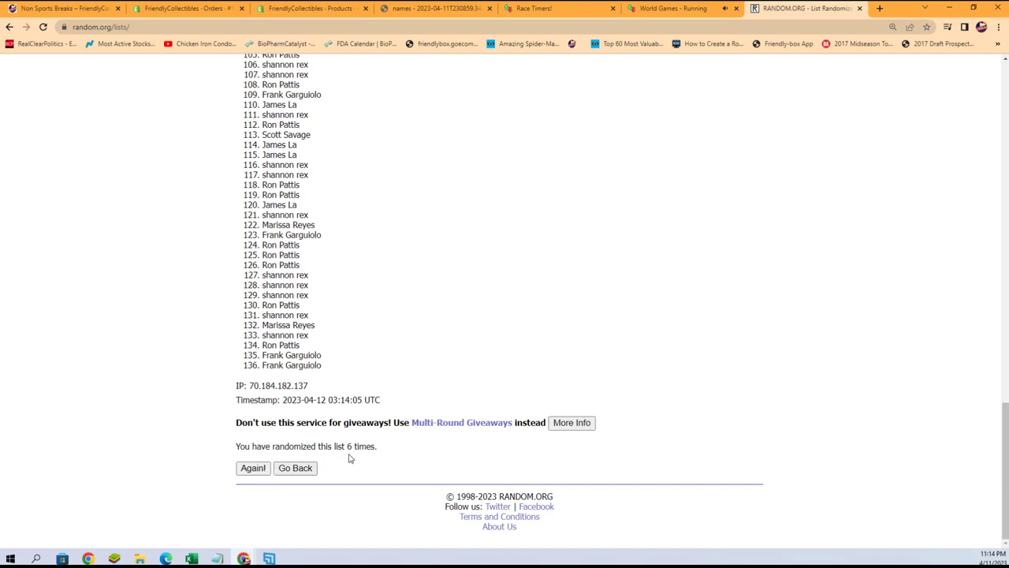
click(252, 468)
Step: Copy all 136 names from the seventh randomized result
scroll(365, 394, down, 3)
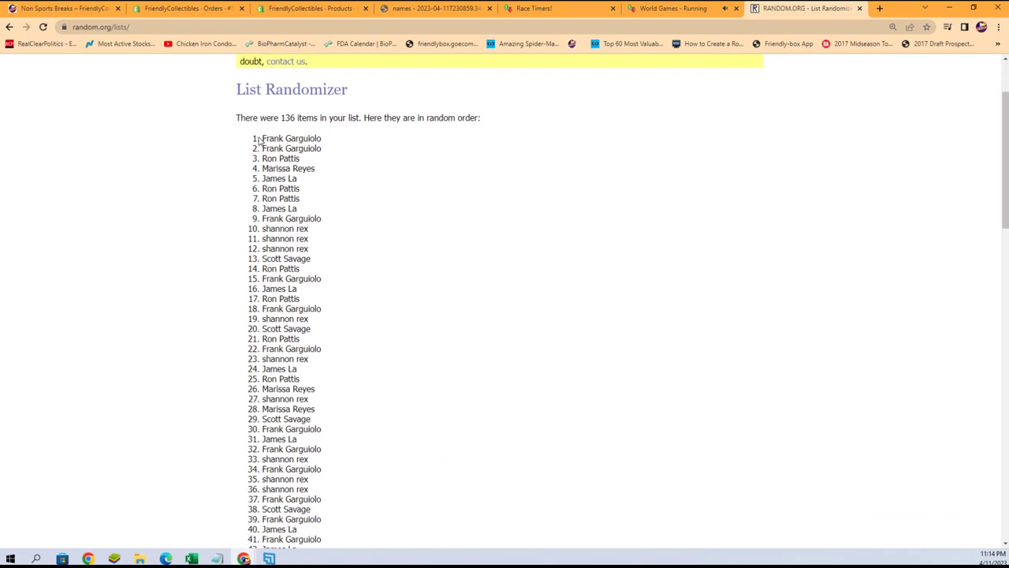
drag(259, 140, 326, 368)
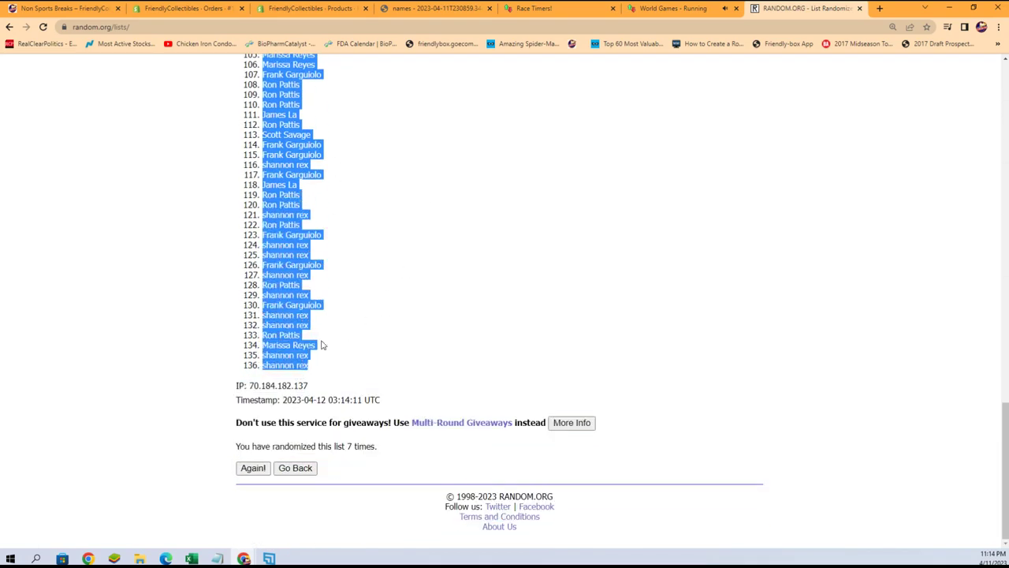
right_click(289, 334)
click(313, 346)
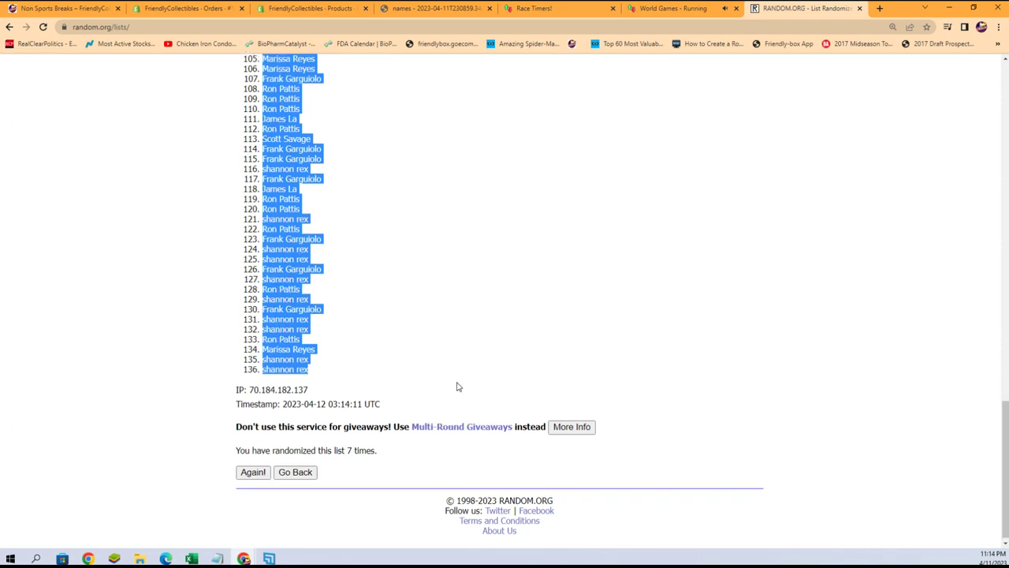
scroll(437, 378, up, 15)
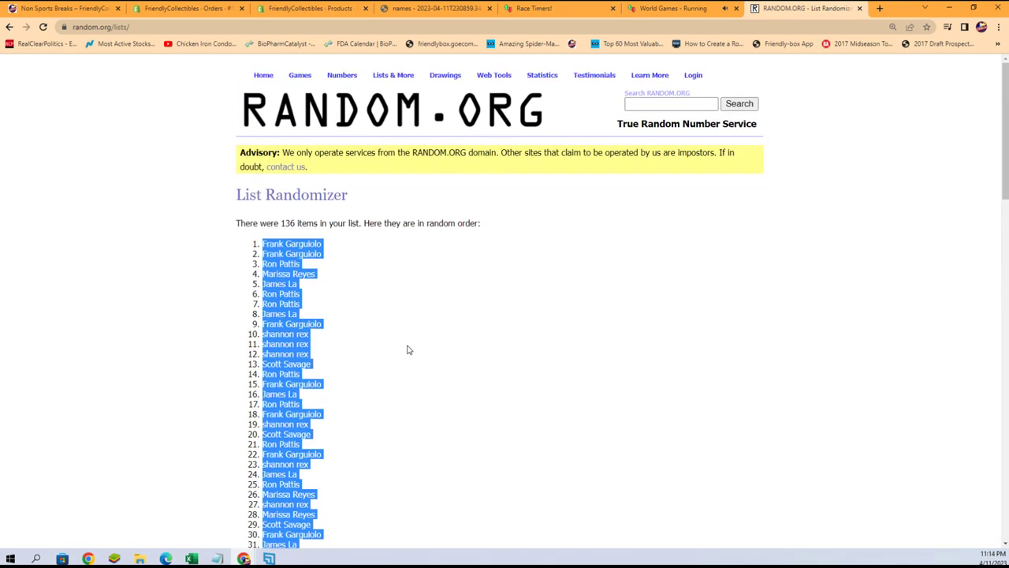
scroll(405, 349, down, 1)
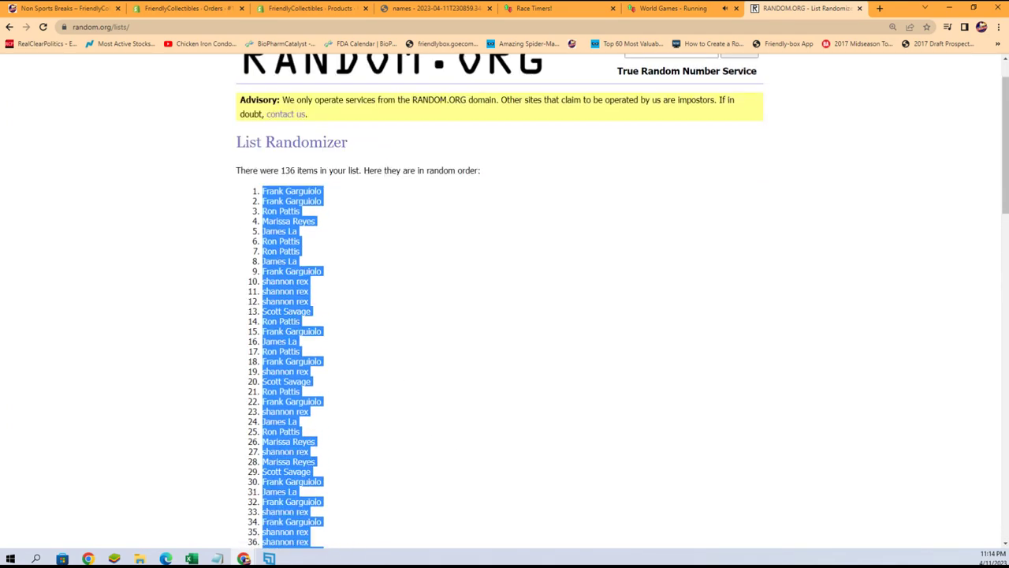
Step: Paste the randomized names as plain text into the OWNERS column of the MASTER LIST workbook's PLAYERS sheet, starting at A2
click(191, 558)
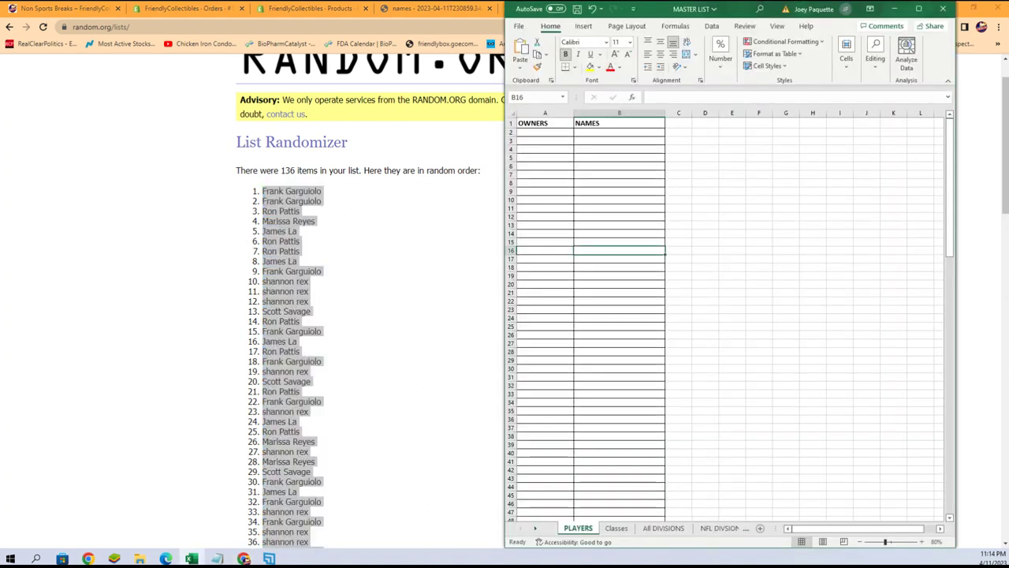
click(533, 134)
right_click(533, 134)
click(556, 204)
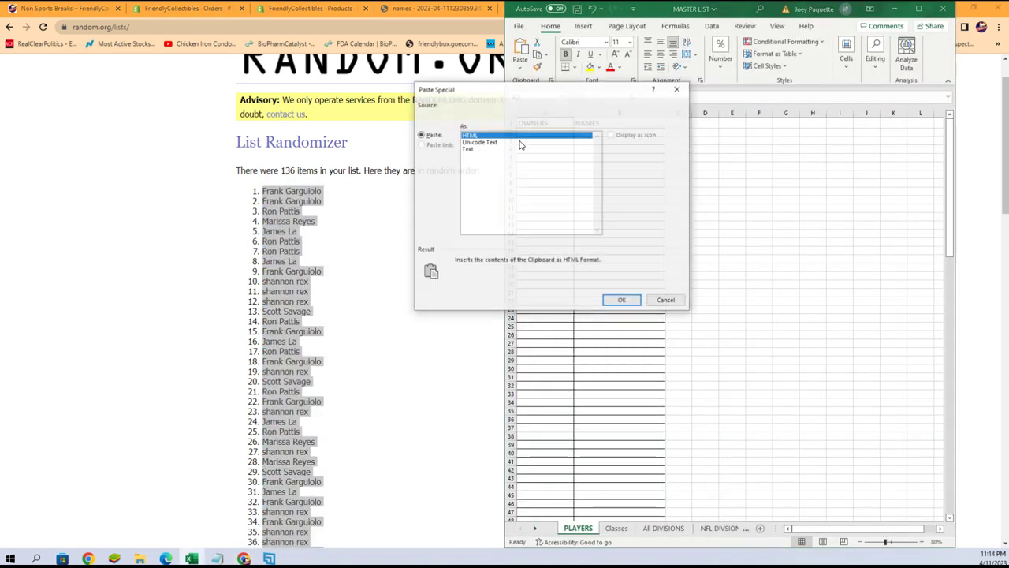
click(469, 150)
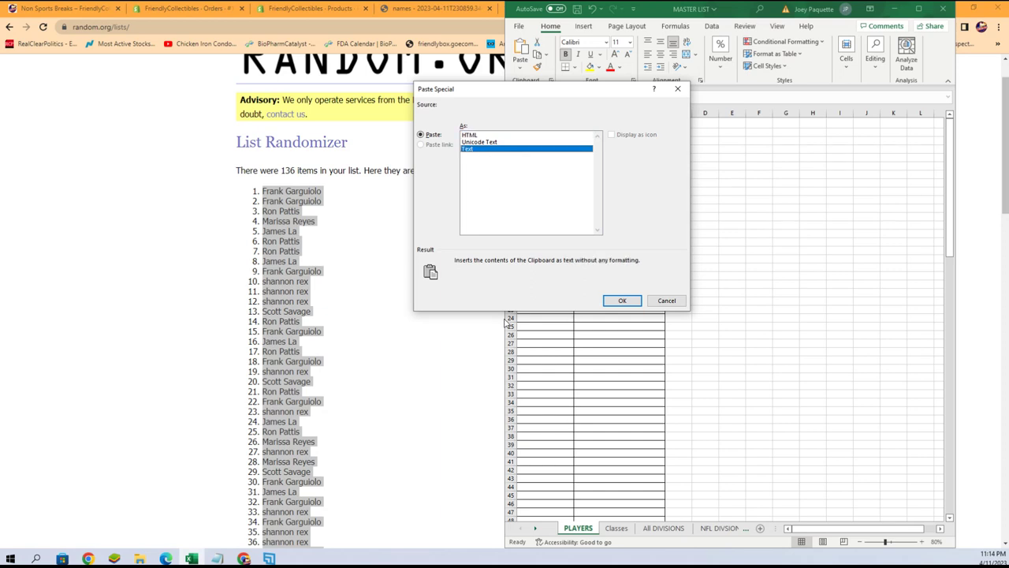
click(622, 300)
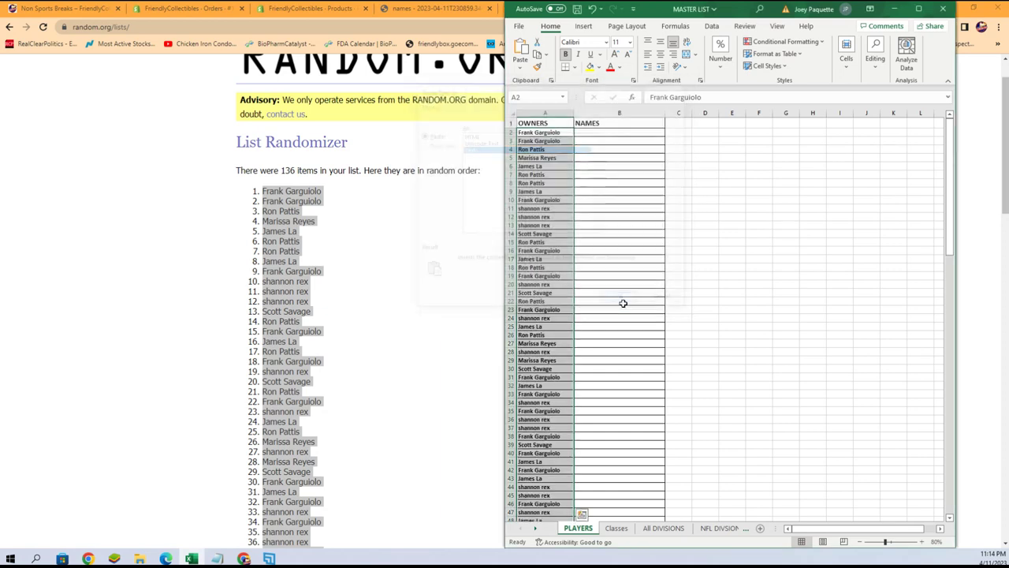
Step: Enlarge the PLAYERS sheet's zoom to 130% and select cell B2, the first empty cell under NAMES
click(923, 542)
click(922, 542)
click(923, 542)
click(923, 541)
click(922, 541)
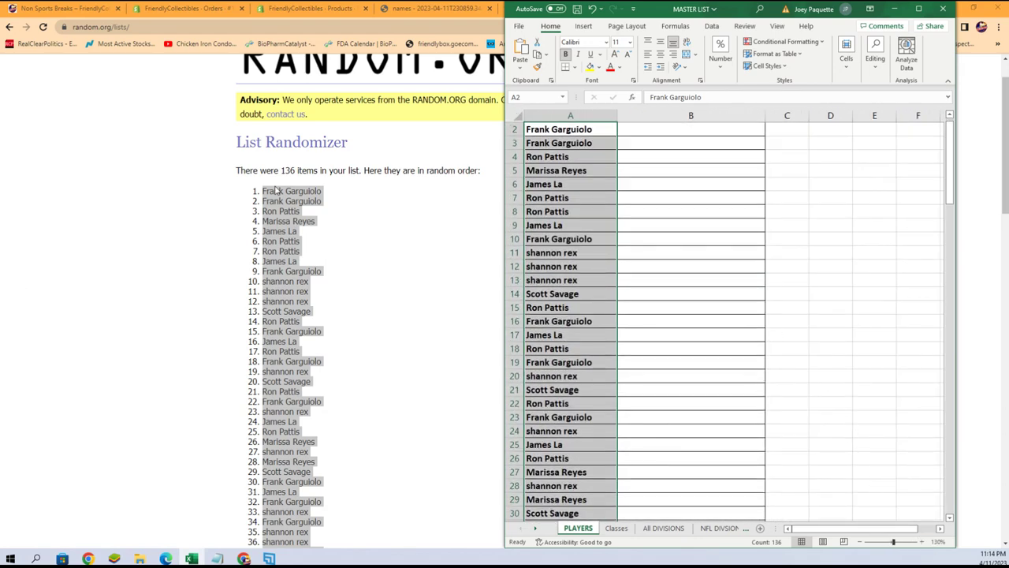
scroll(680, 355, up, 1)
click(650, 160)
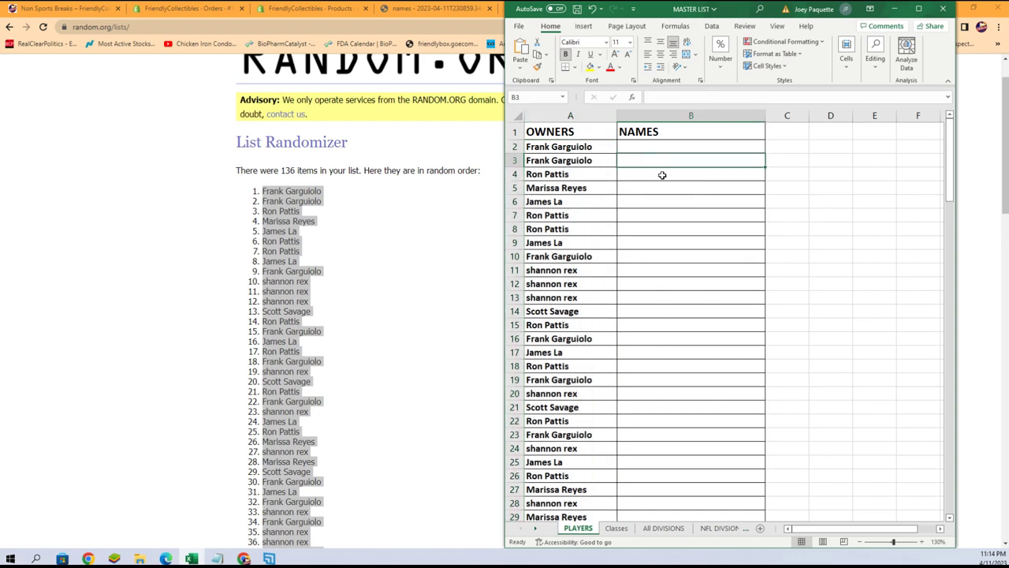
click(638, 147)
Step: Open a blank List Randomizer form on RANDOM.ORG
scroll(429, 219, up, 1)
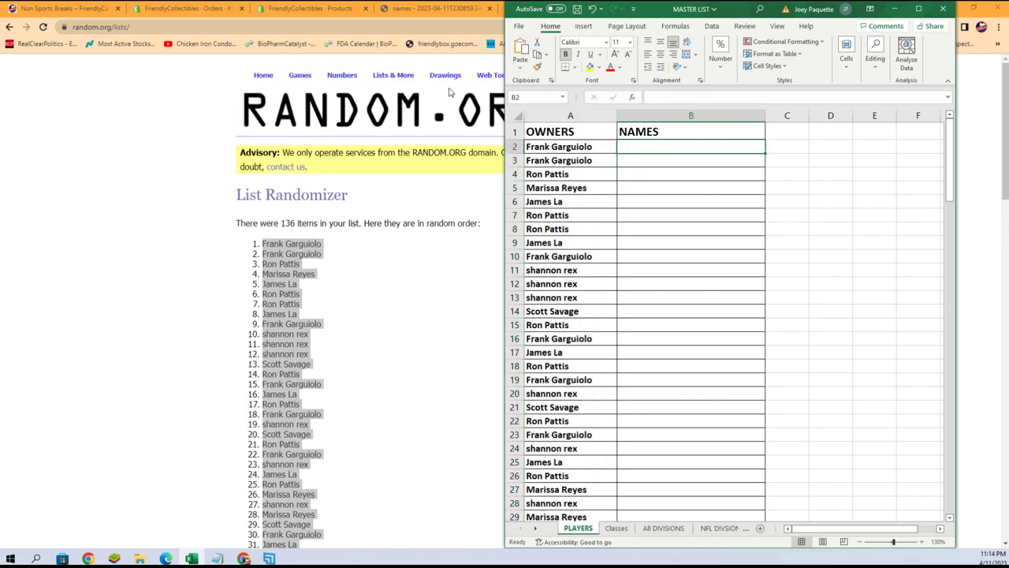
mouse_move(394, 76)
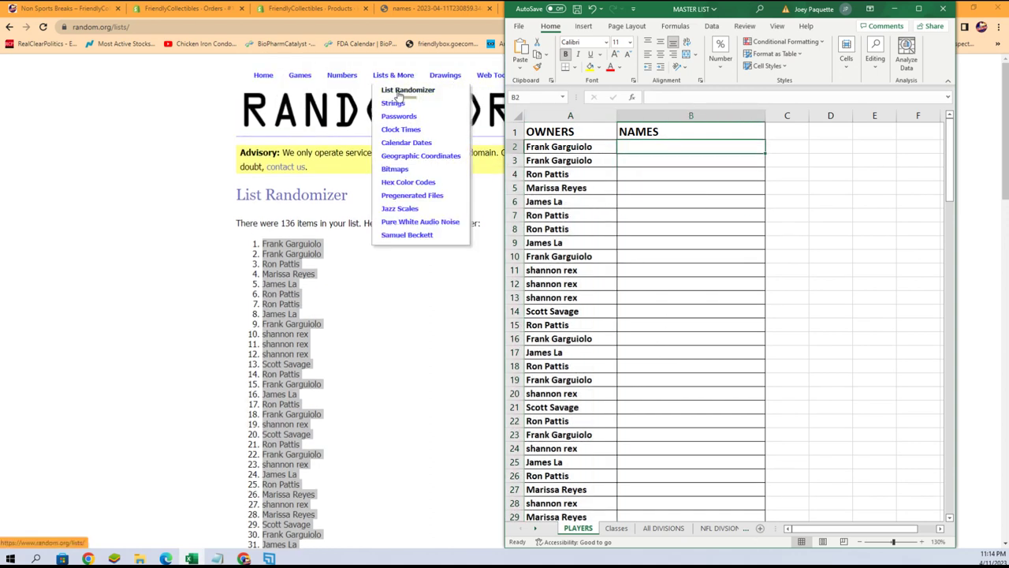
click(402, 91)
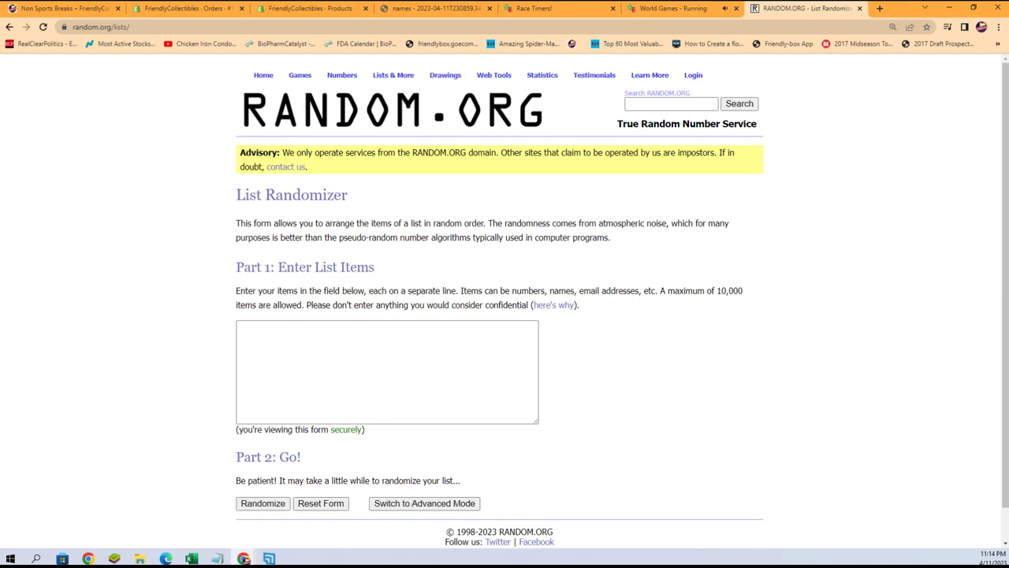
Step: Switch to Notepad and copy the alphabetical list of Star Wars signers, from Adam Driver through Warwick Davis/Werner Herzog
key(alt+Tab)
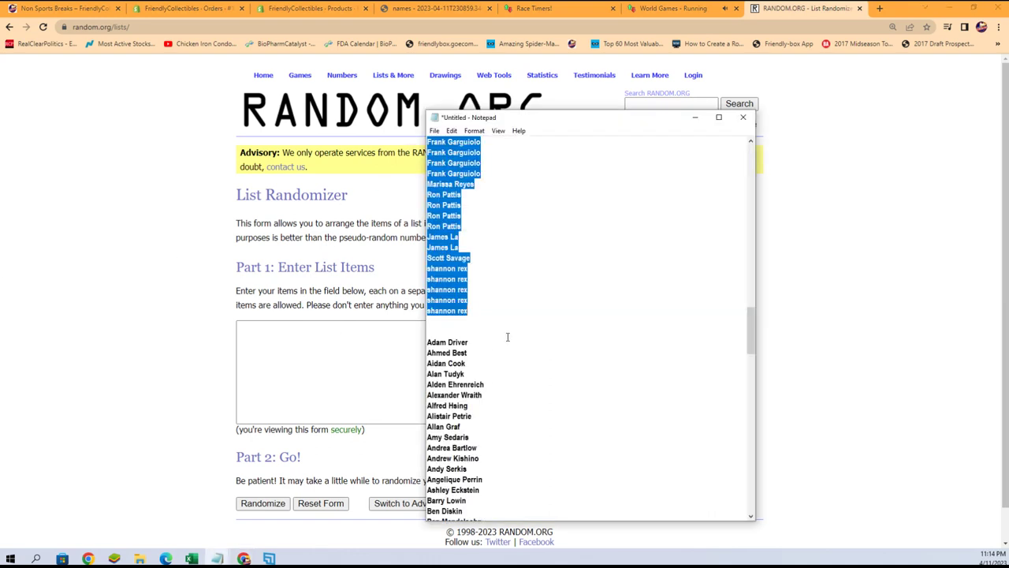
scroll(508, 335, down, 3)
drag(427, 246, 485, 517)
scroll(484, 334, down, 5)
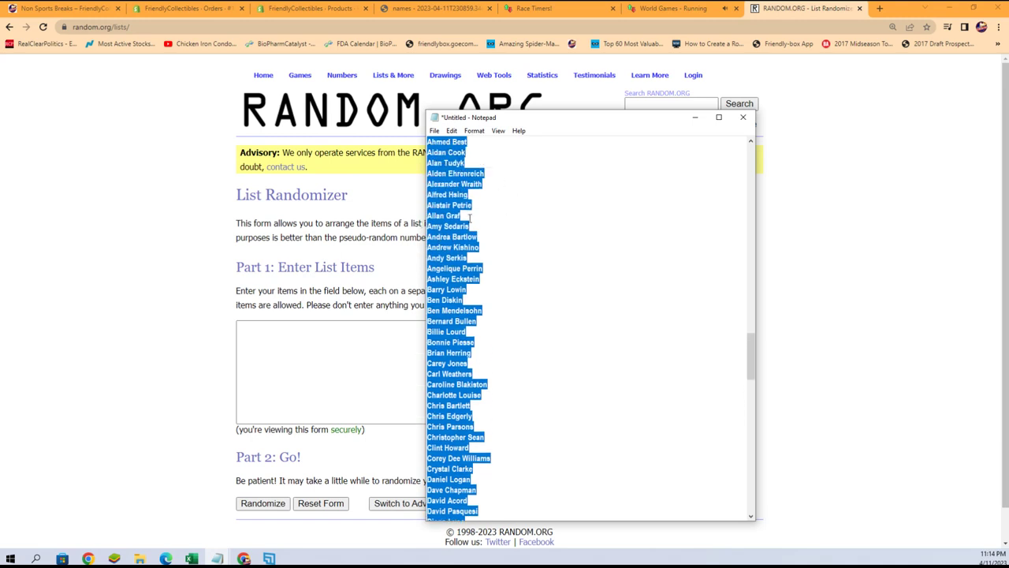
scroll(500, 229, up, 3)
click(506, 236)
drag(427, 194, 520, 490)
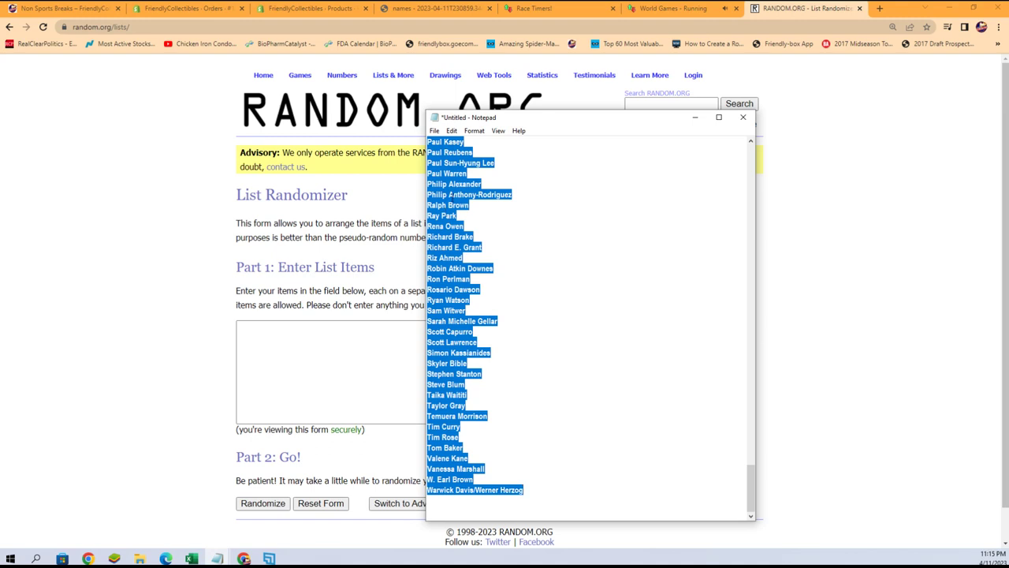
right_click(451, 195)
click(473, 235)
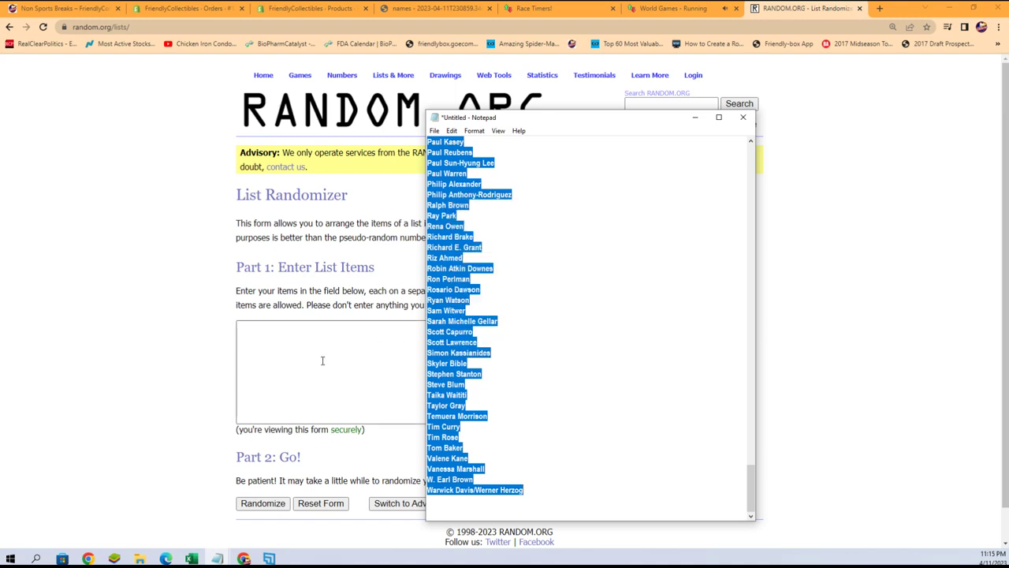
Step: Paste the copied signer names into RANDOM.ORG's List Randomizer and randomize them
click(322, 360)
right_click(323, 361)
click(344, 438)
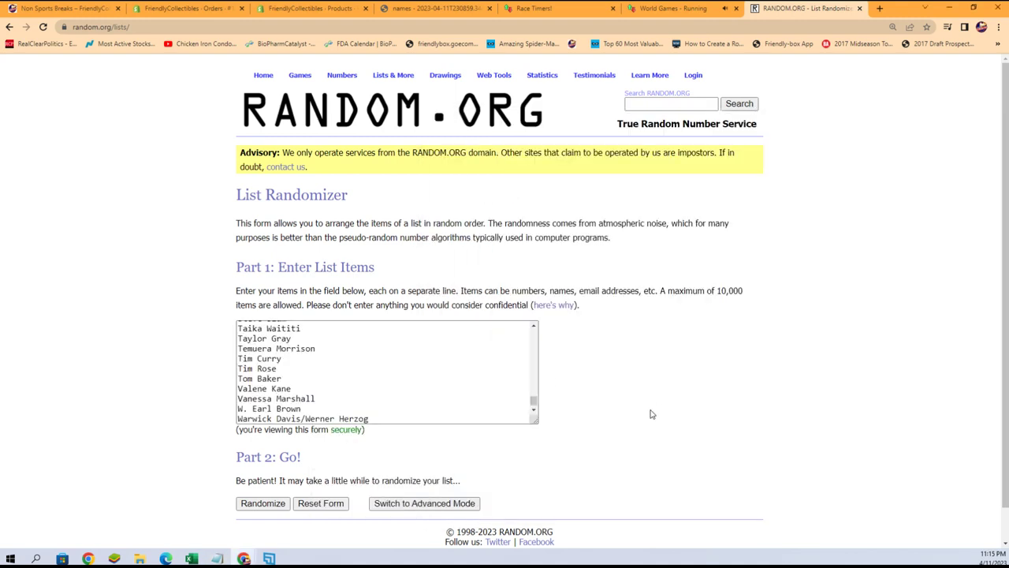
scroll(644, 418, down, 2)
click(265, 468)
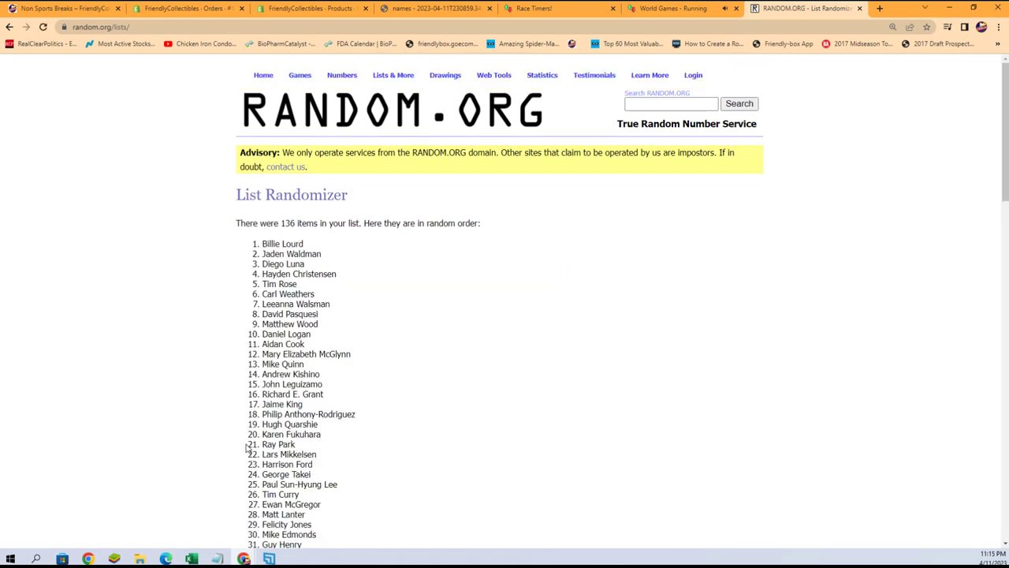
Step: Randomize the signer list six more times, for seven rounds in total
scroll(221, 473, down, 15)
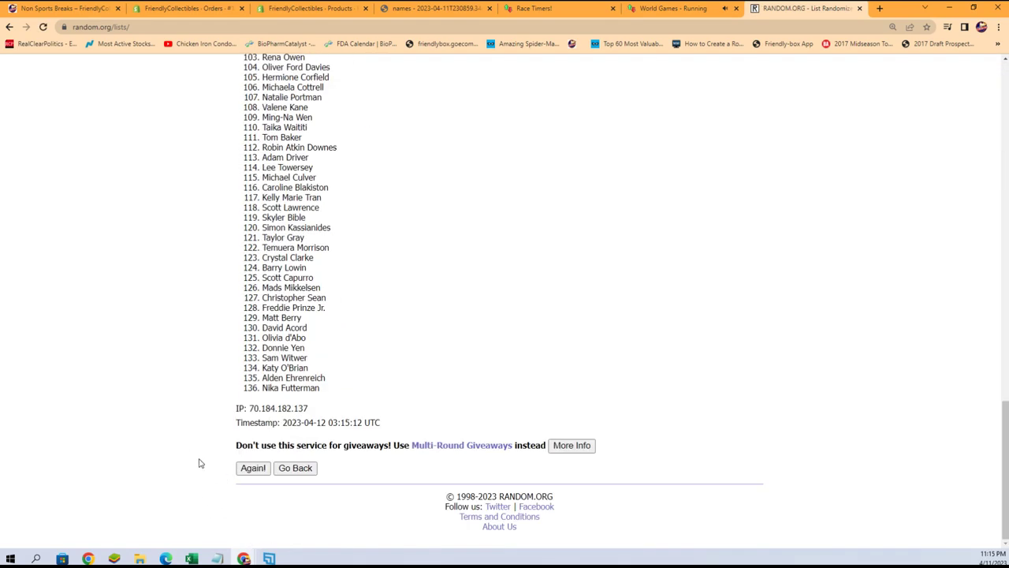
click(249, 470)
scroll(200, 495, down, 15)
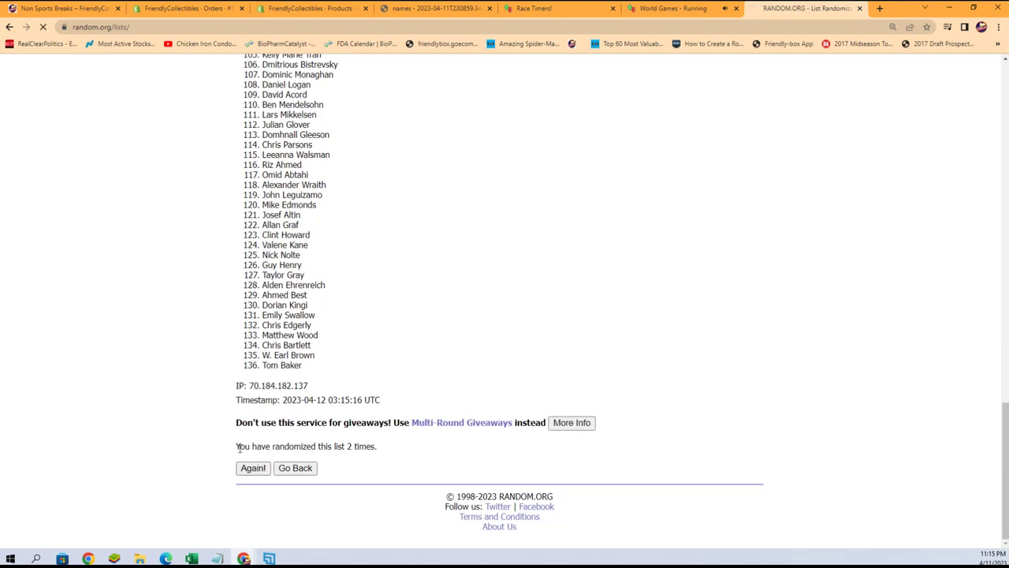
scroll(202, 399, down, 15)
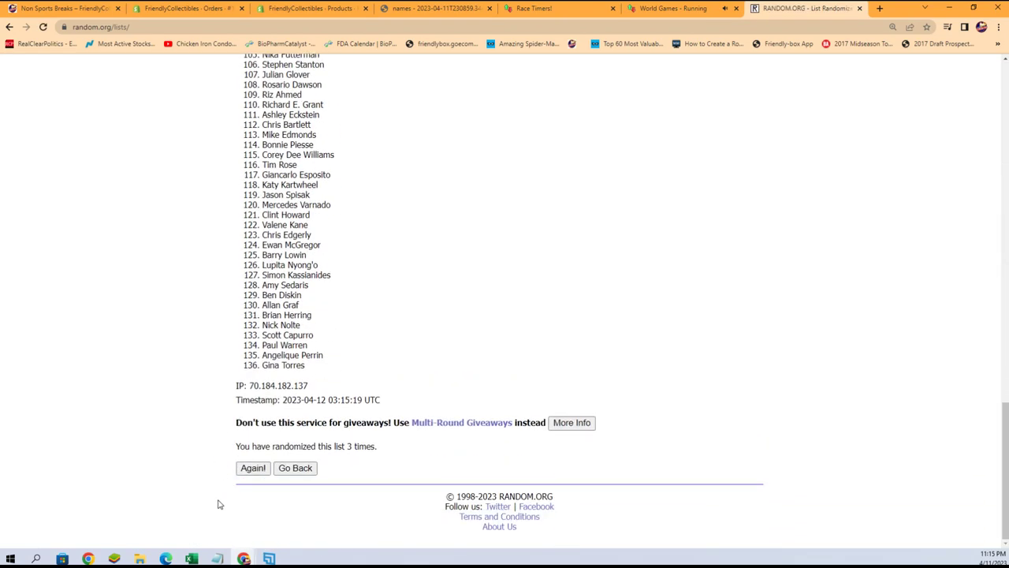
click(249, 469)
scroll(207, 455, down, 15)
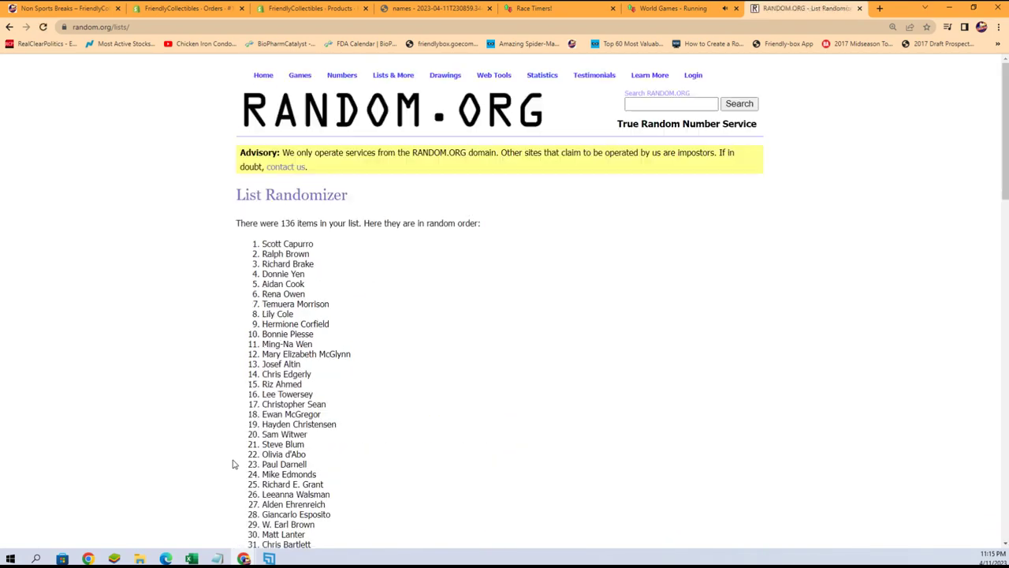
scroll(233, 483, down, 15)
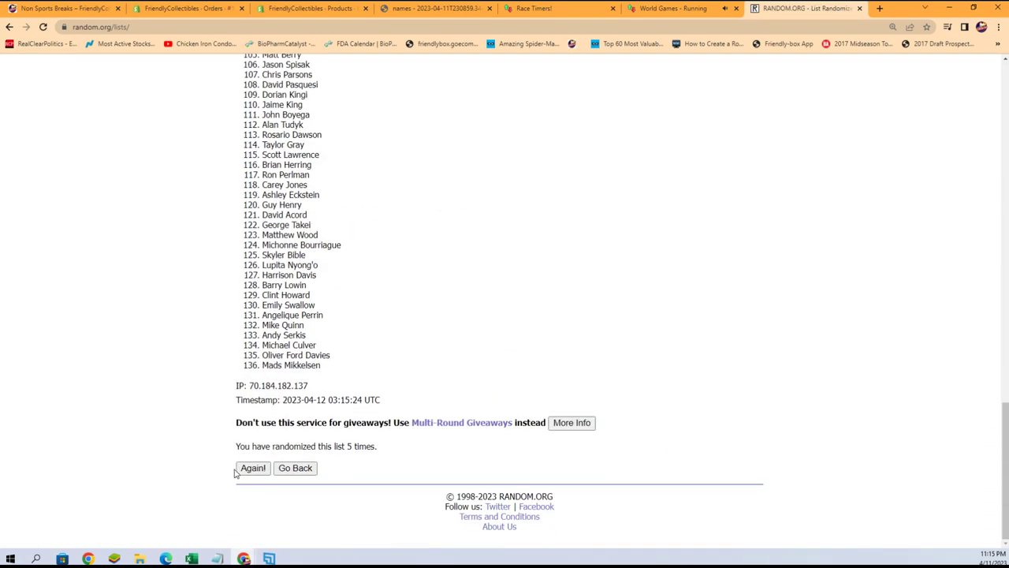
scroll(221, 481, down, 15)
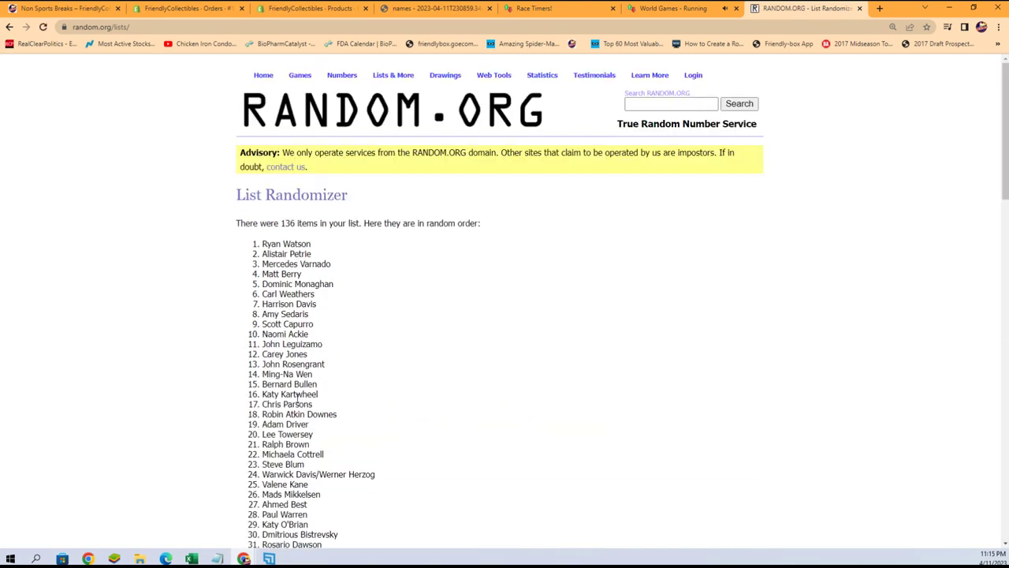
Step: Copy all 136 signer names from the seventh randomized result
drag(256, 246, 338, 422)
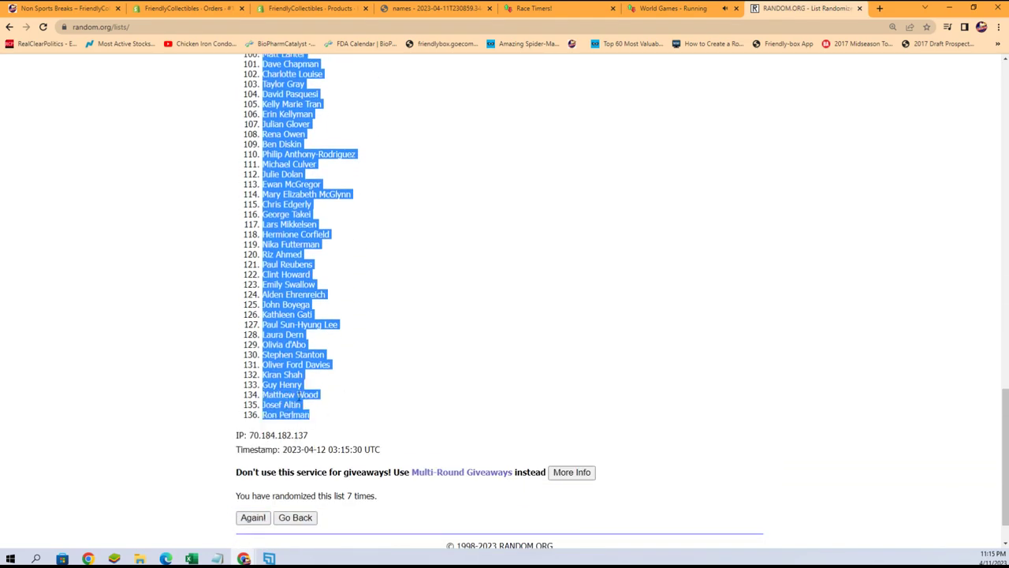
right_click(297, 394)
click(317, 405)
scroll(455, 494, up, 15)
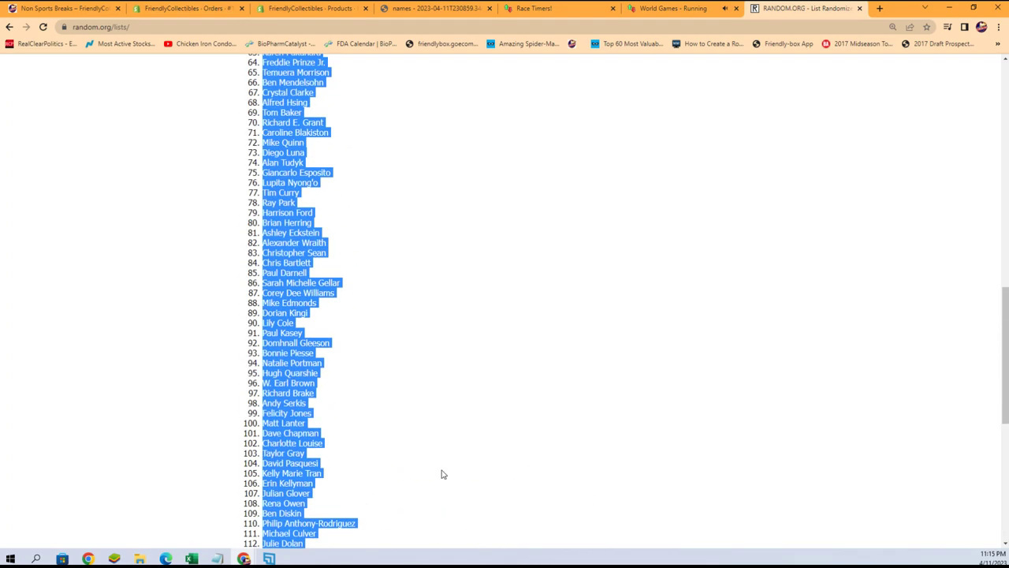
scroll(408, 428, down, 1)
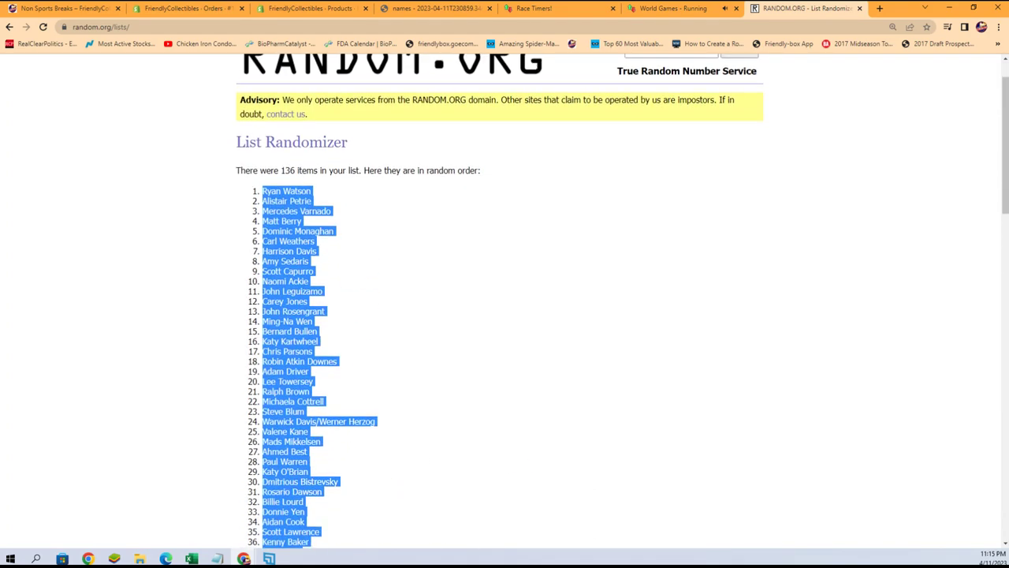
Step: Switch to the MASTER LIST workbook and paste the randomized signer names as plain text into the NAMES column, starting at B2
key(alt+Tab)
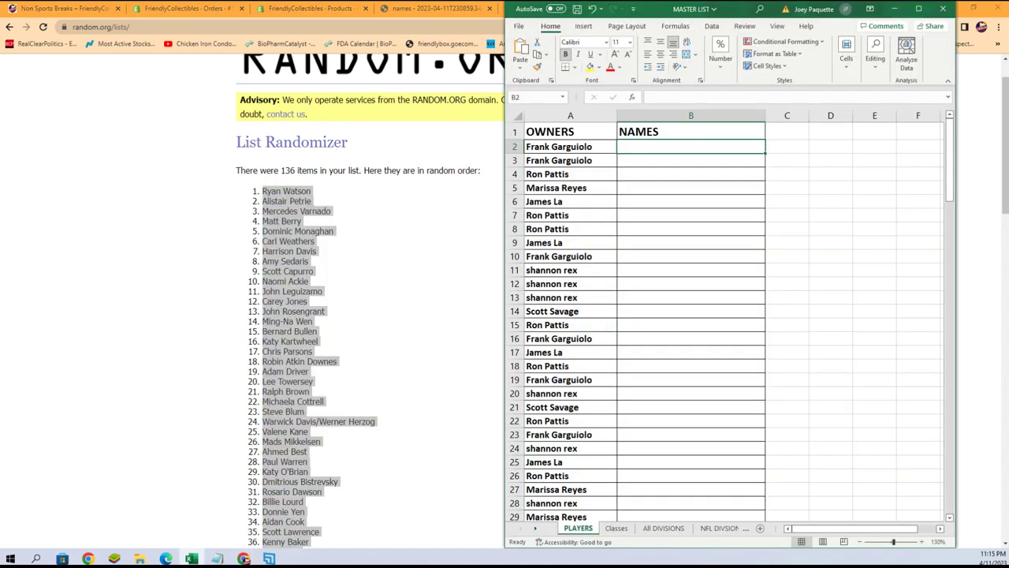
right_click(652, 148)
click(686, 223)
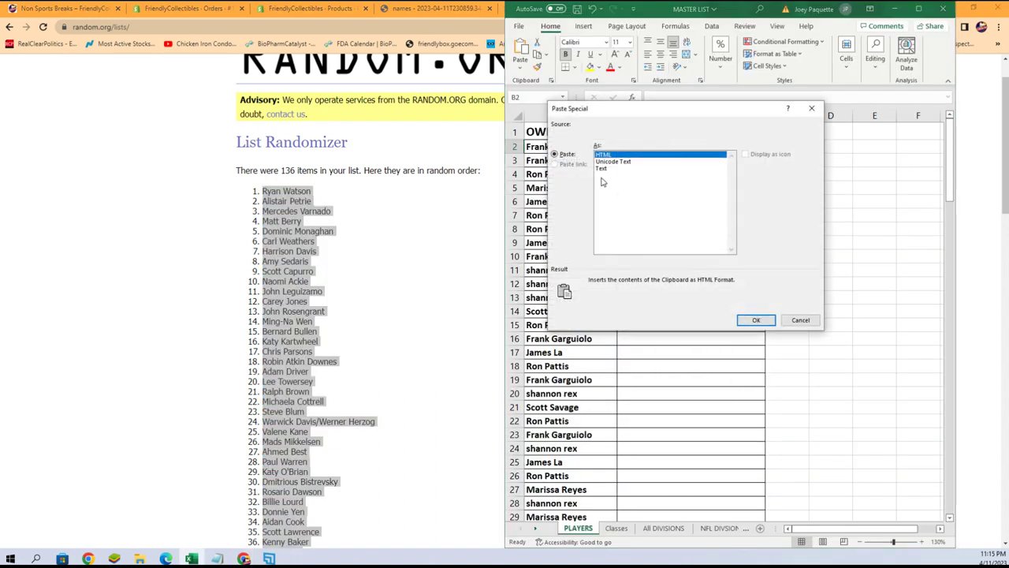
click(601, 168)
click(755, 320)
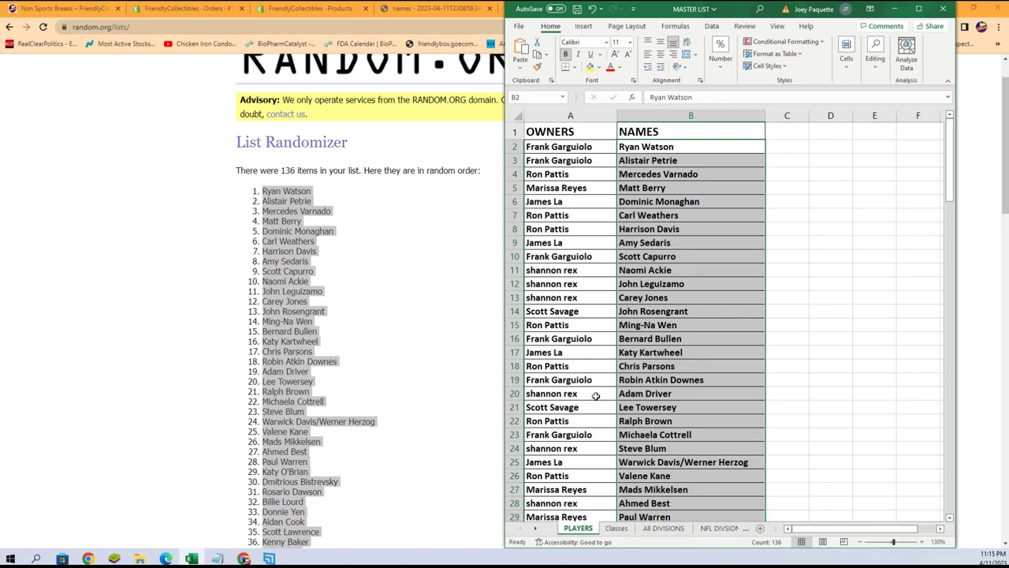
Step: Review the owner and signer pairings on the PLAYERS sheet from the first row through row 137
click(589, 395)
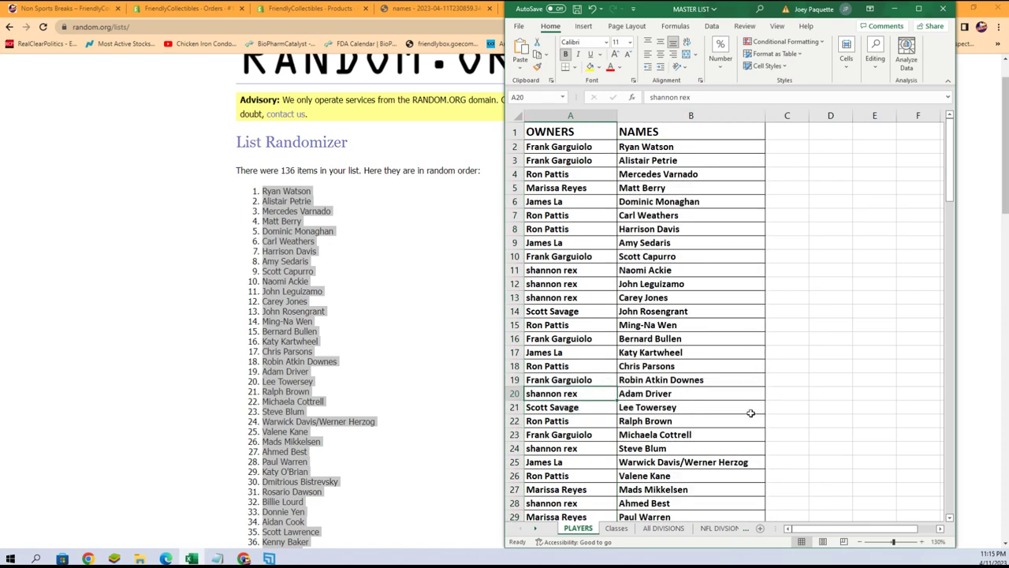
scroll(740, 417, down, 2)
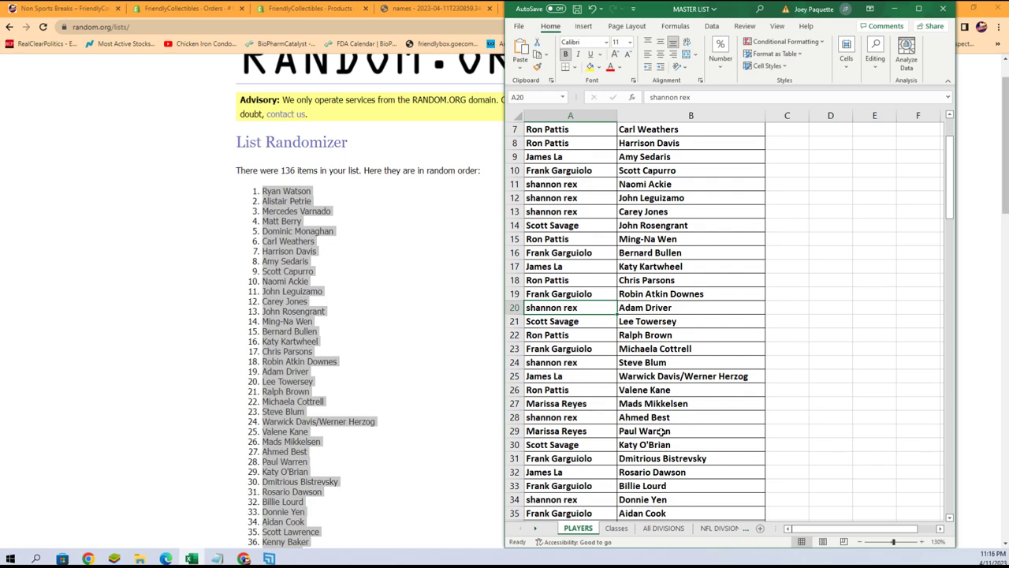
scroll(661, 430, down, 2)
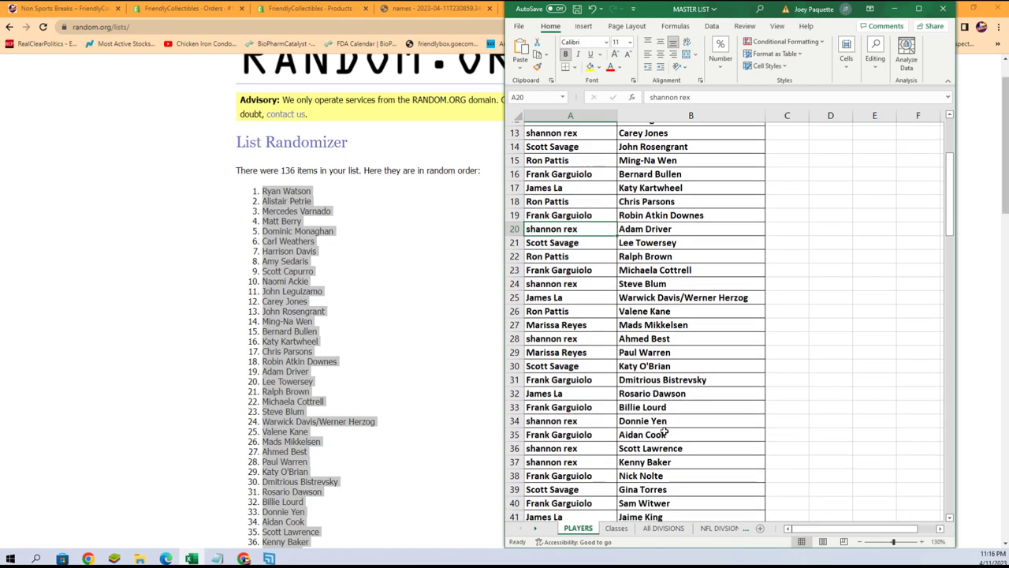
scroll(664, 430, down, 2)
scroll(677, 427, down, 1)
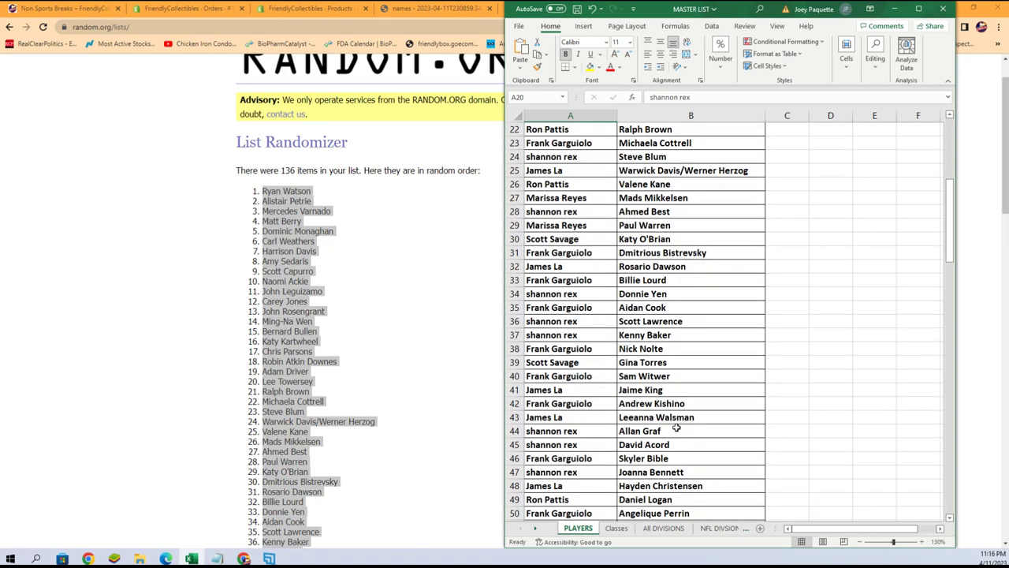
scroll(677, 428, down, 4)
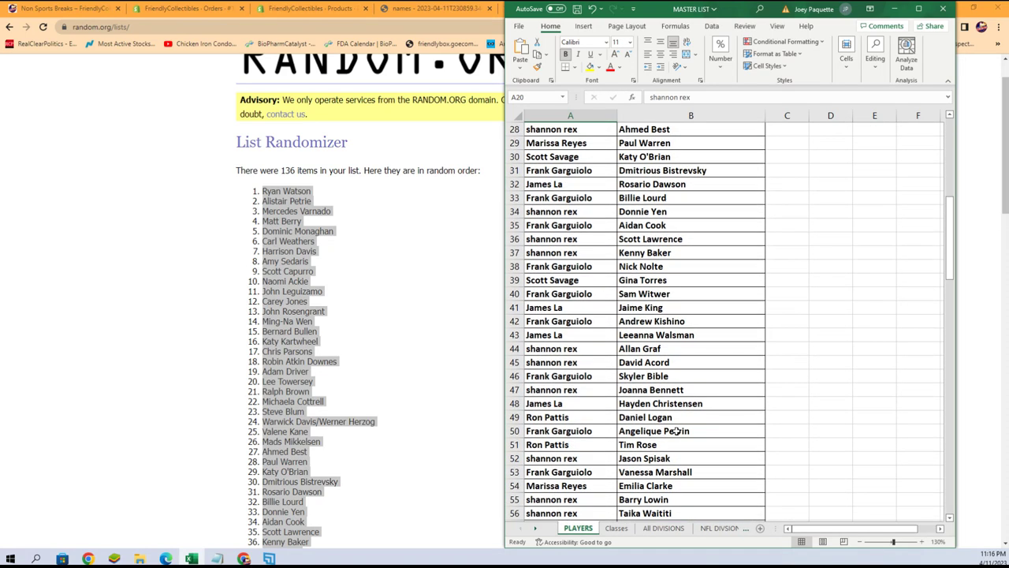
scroll(676, 432, down, 3)
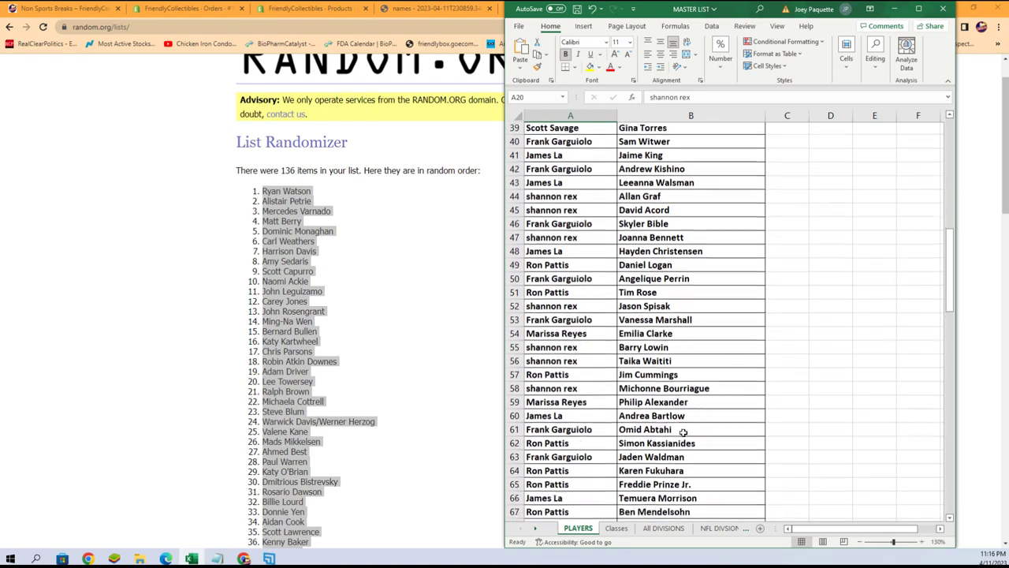
scroll(684, 432, down, 1)
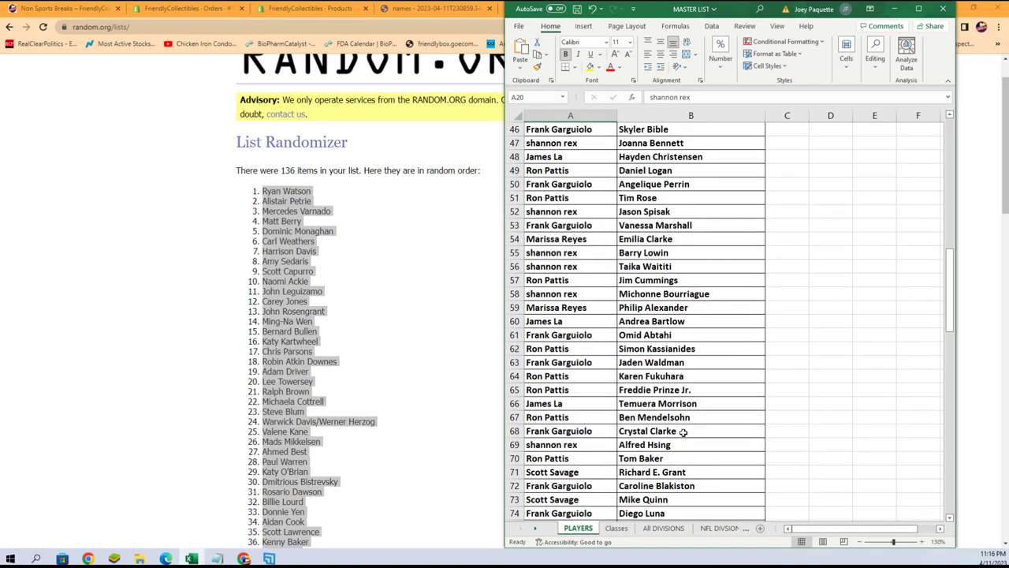
scroll(683, 432, down, 2)
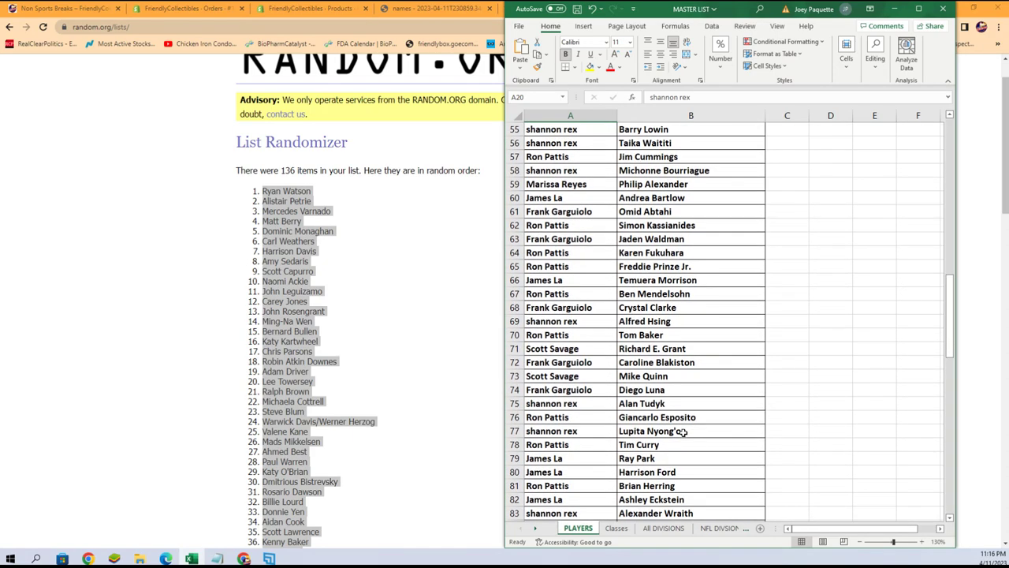
scroll(683, 431, down, 3)
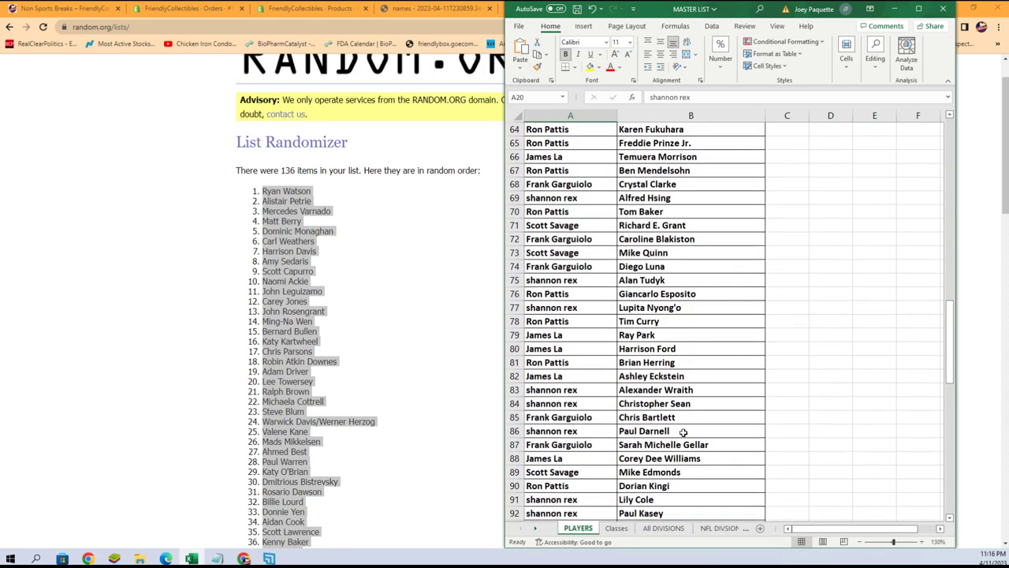
scroll(683, 431, down, 5)
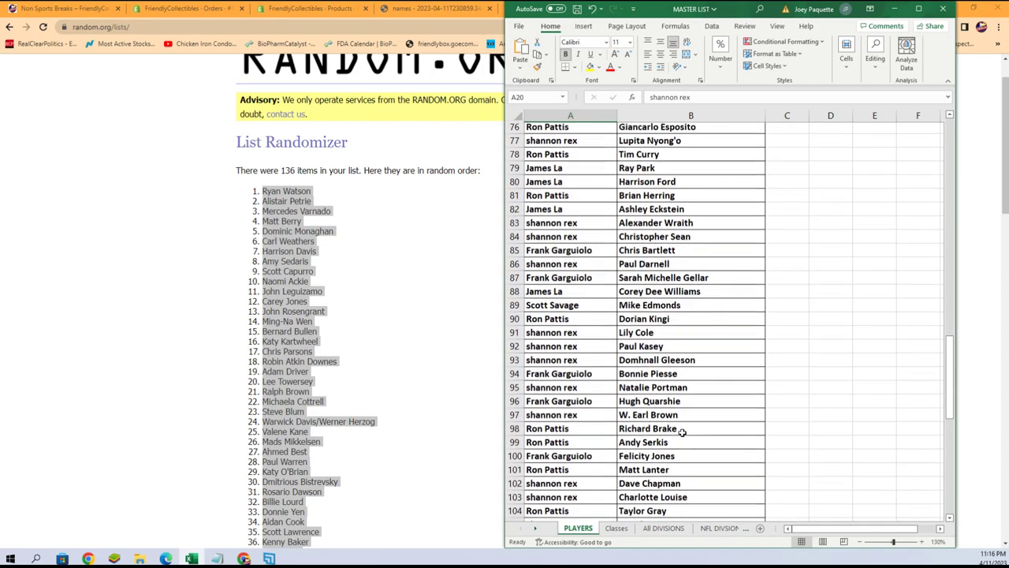
scroll(683, 432, down, 2)
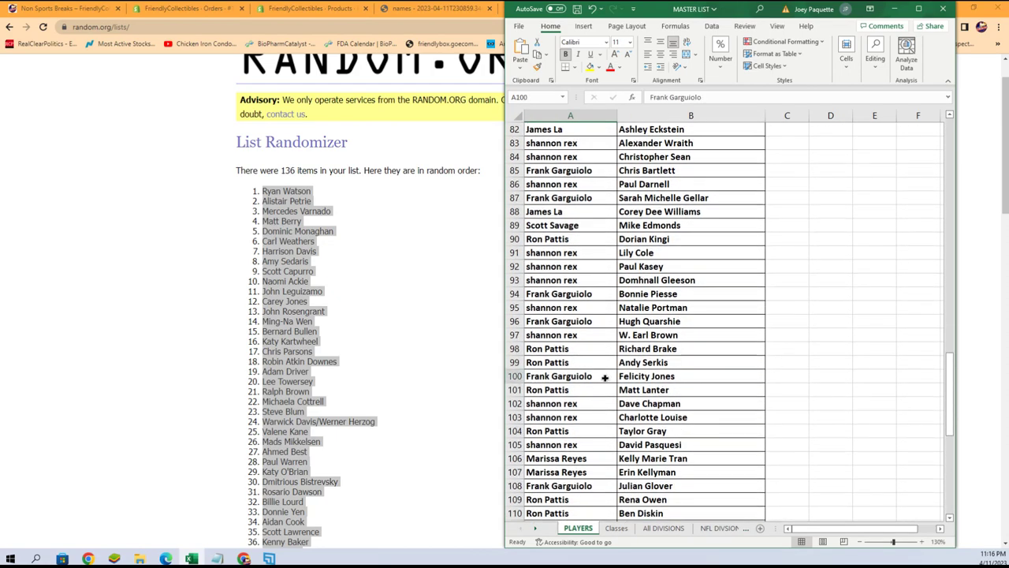
scroll(640, 406, down, 4)
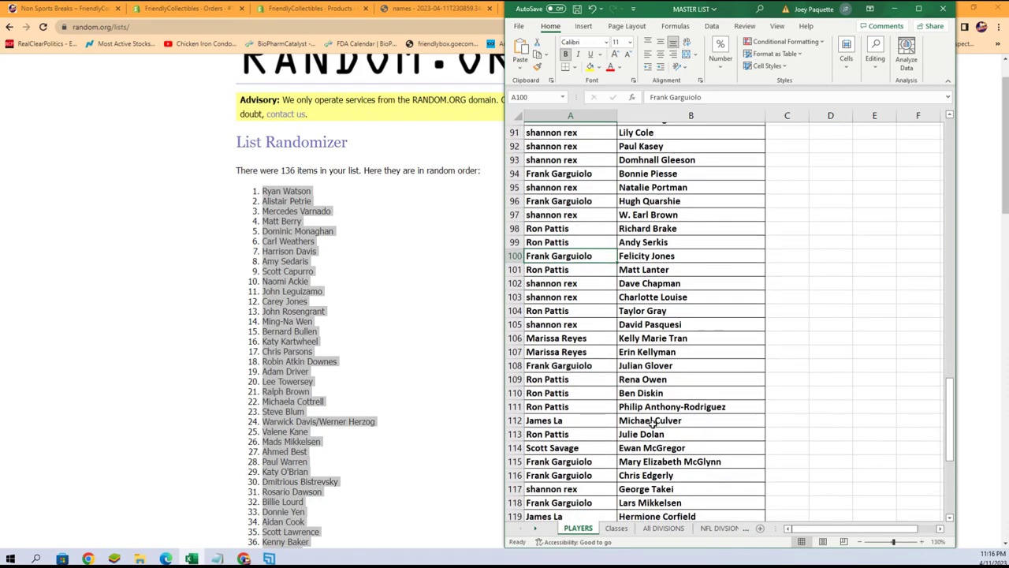
scroll(652, 424, down, 1)
click(609, 405)
scroll(670, 418, down, 1)
scroll(668, 418, down, 4)
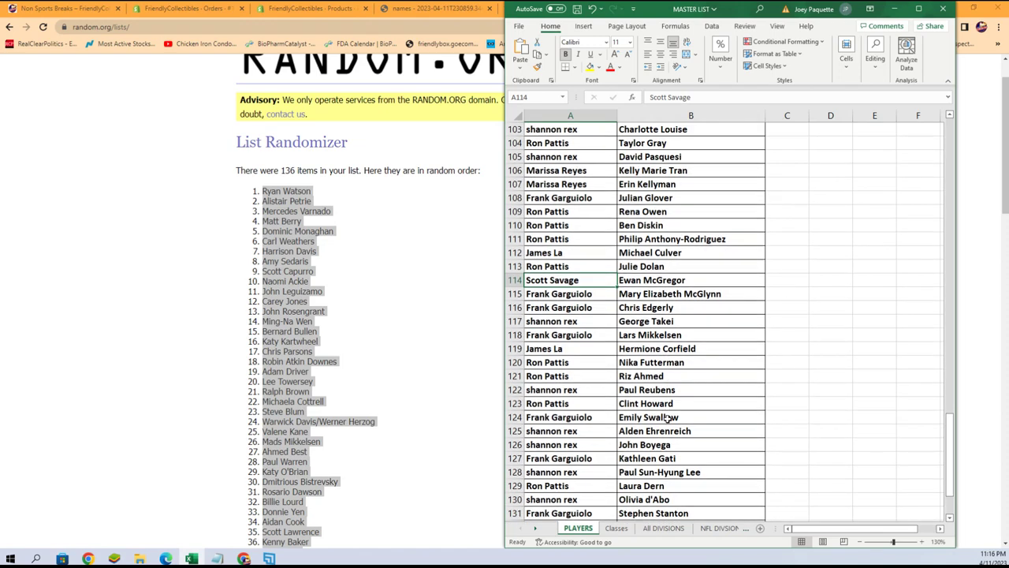
scroll(666, 417, down, 1)
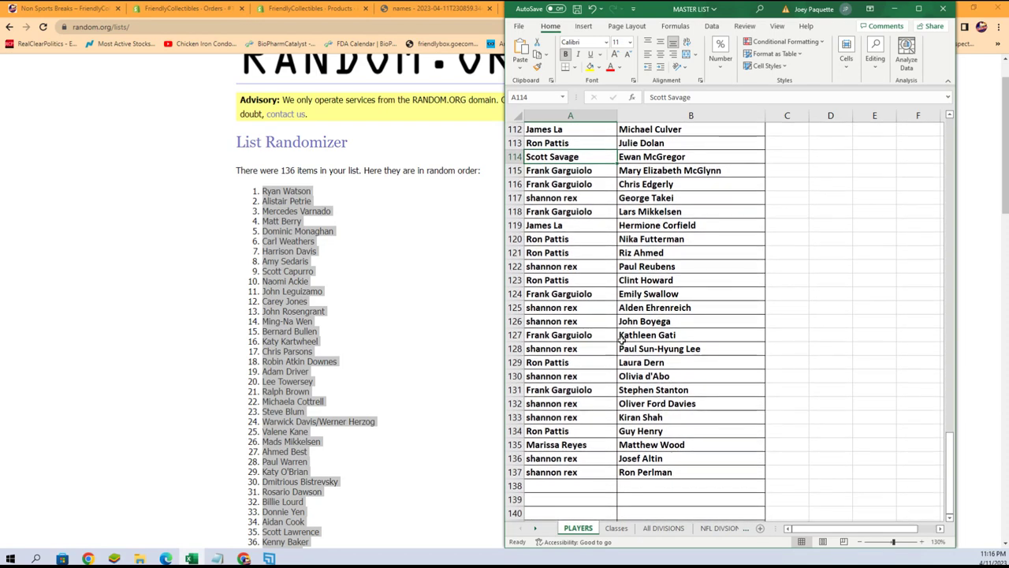
click(607, 323)
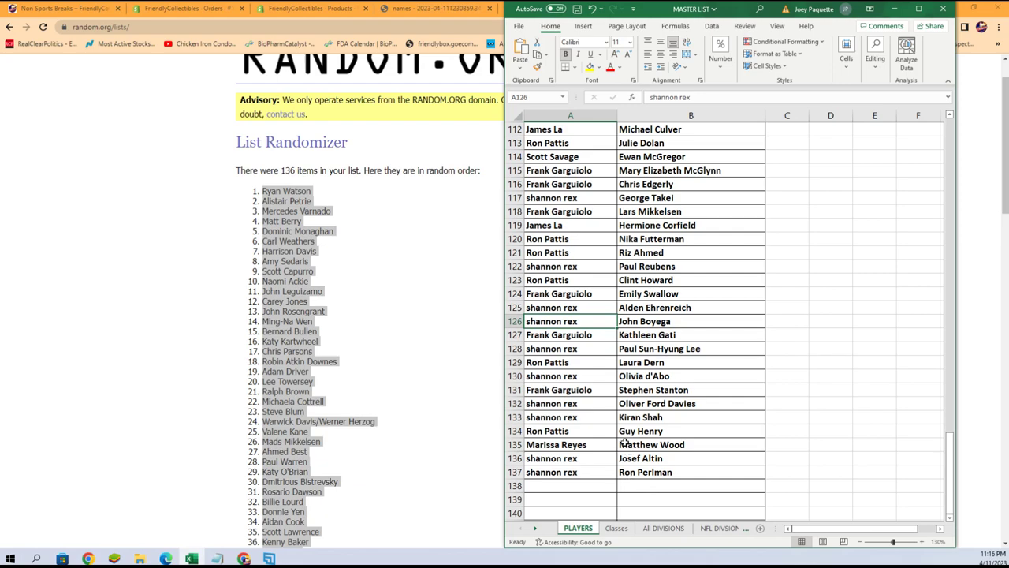
scroll(617, 443, up, 20)
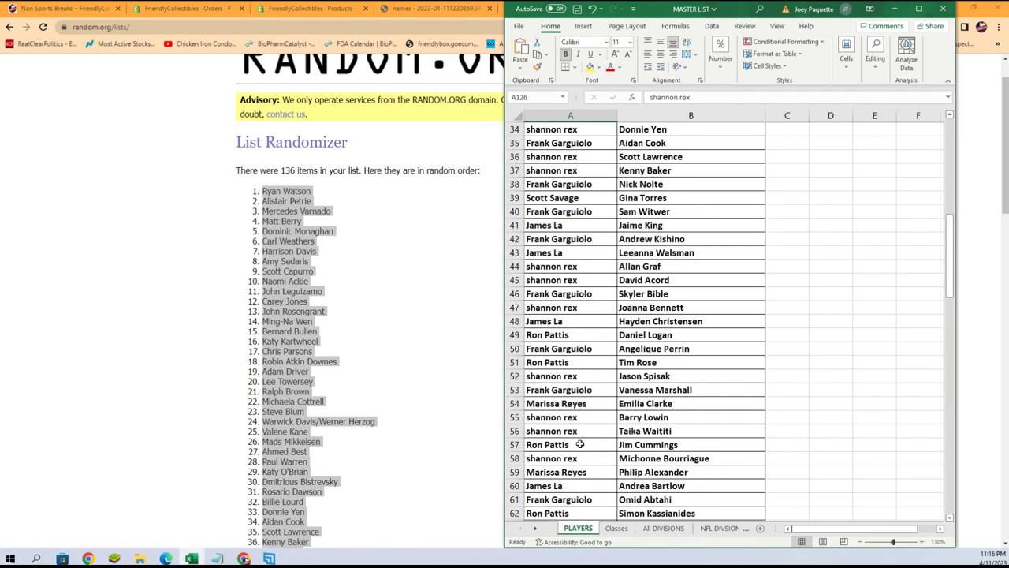
scroll(559, 436, up, 2)
scroll(371, 315, up, 1)
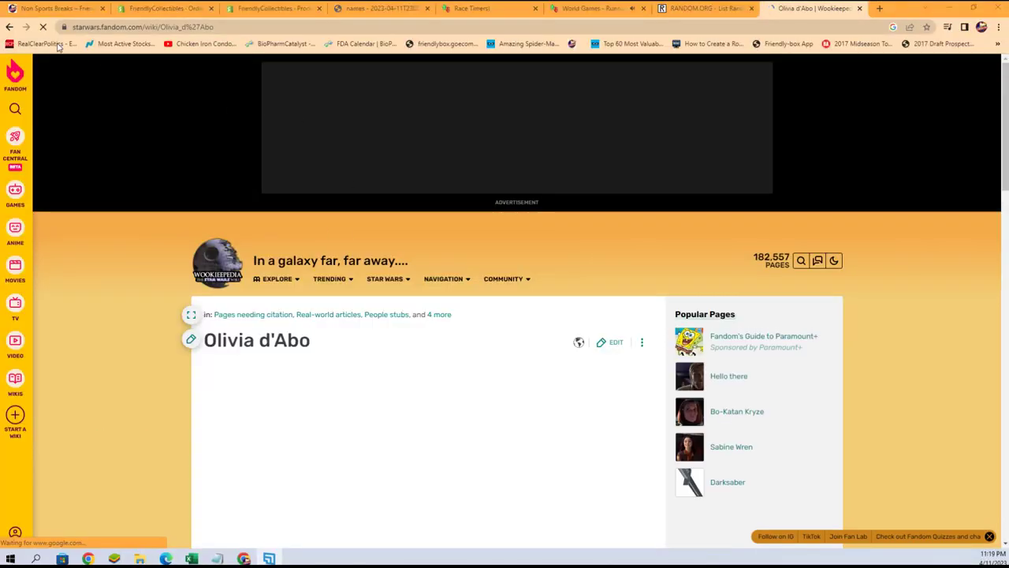
Step: Open the Clone Wars Wiki article on Olivia d'Abo from the Google results and review the biography and credits
click(10, 27)
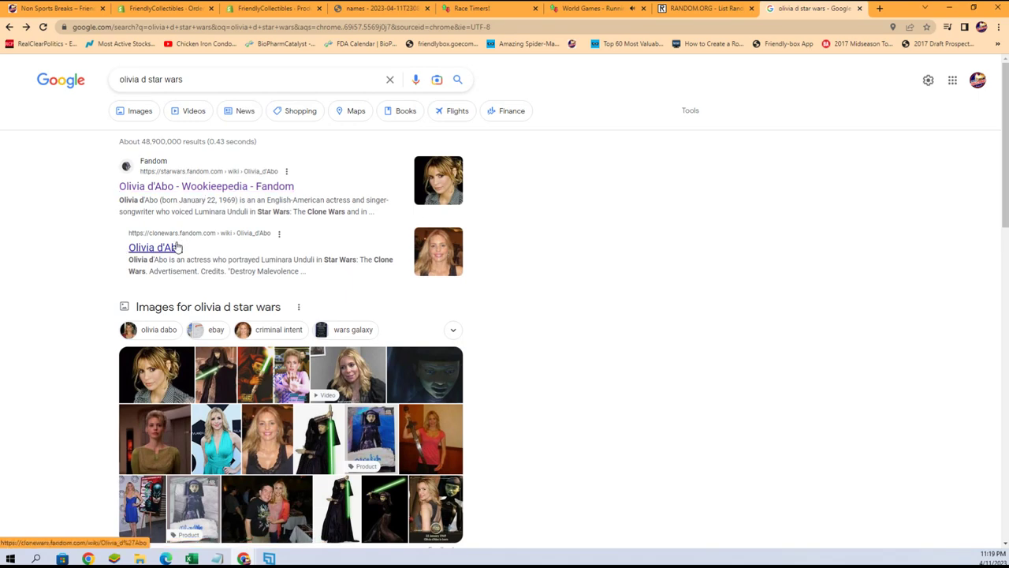
click(178, 247)
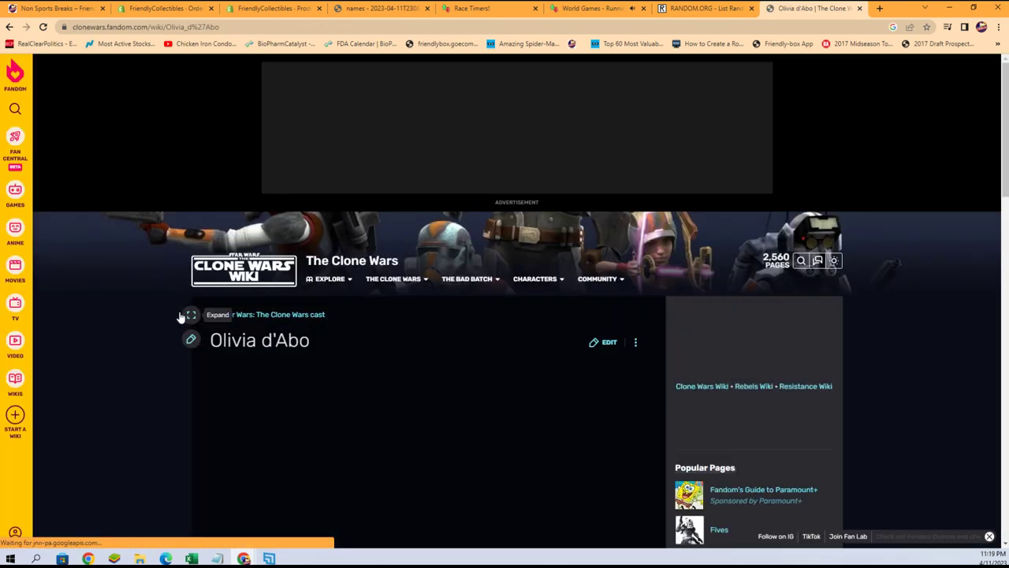
scroll(129, 351, down, 5)
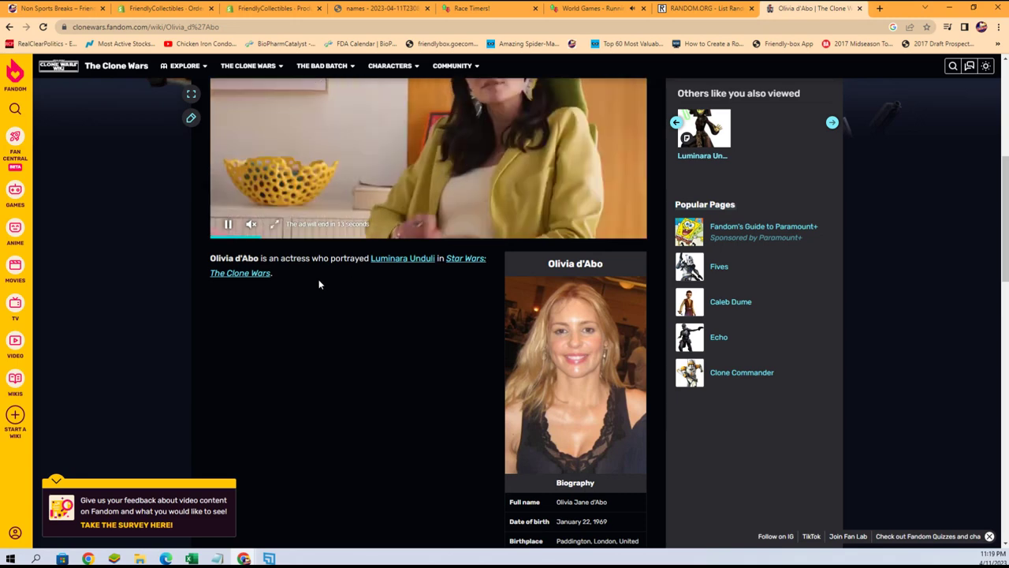
scroll(179, 262, down, 2)
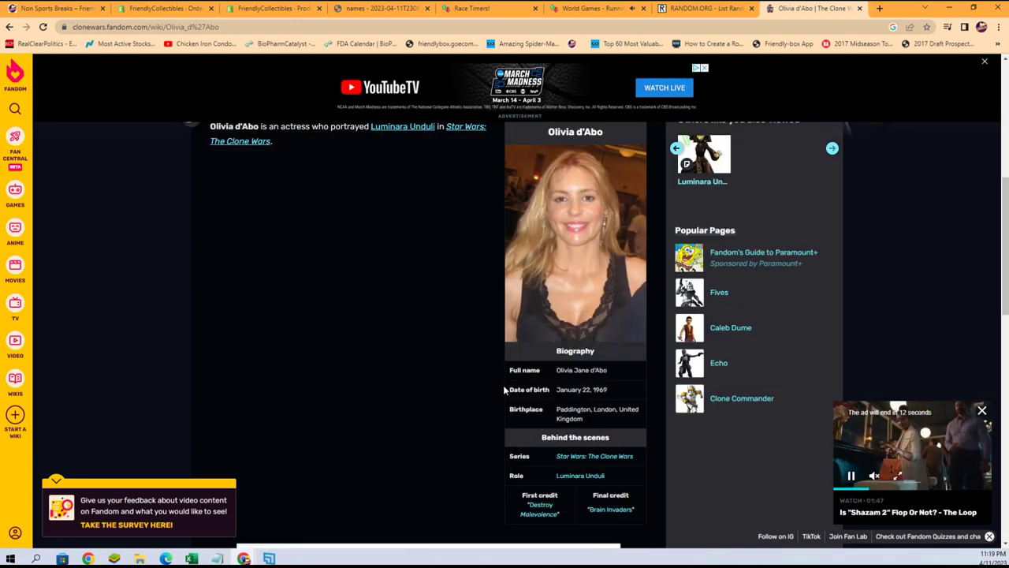
scroll(503, 386, down, 1)
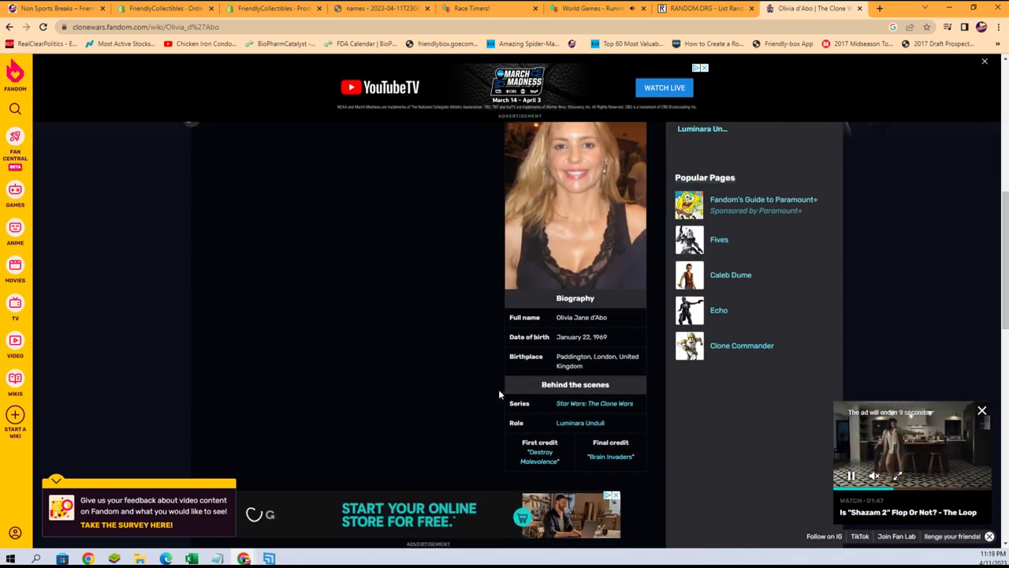
scroll(497, 390, down, 4)
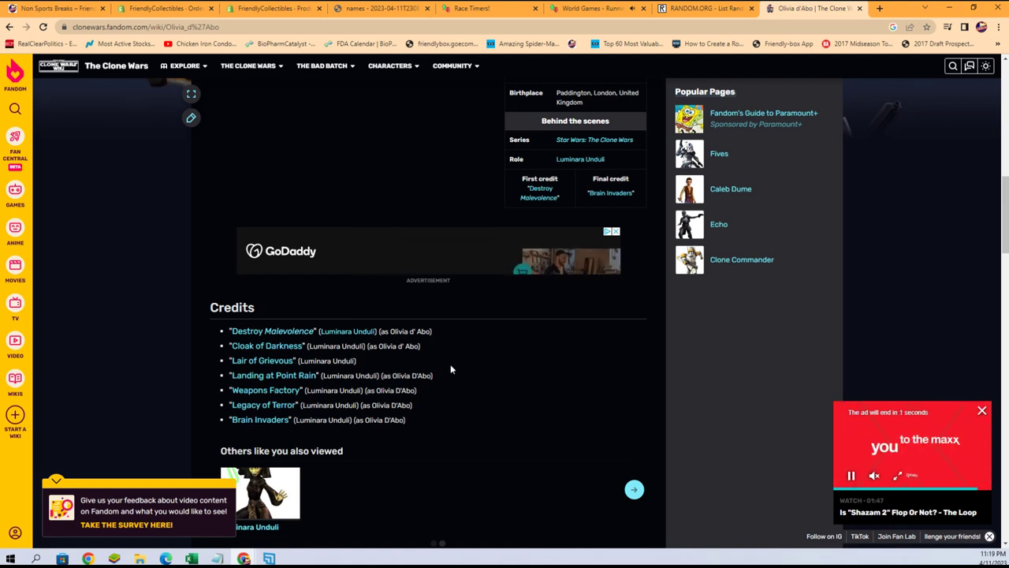
scroll(447, 369, down, 2)
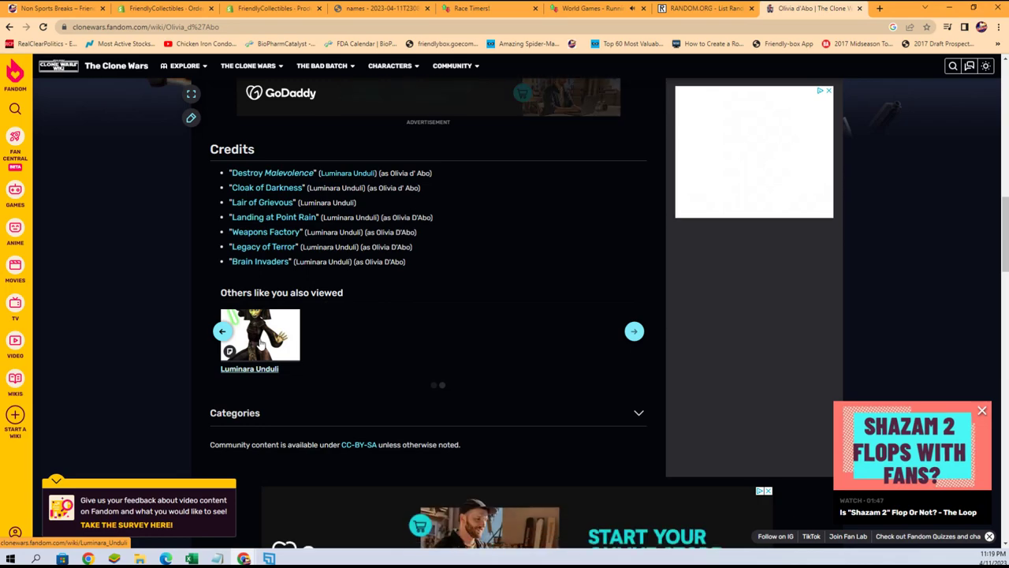
Step: Browse the Fan Feed and latest discussions below the Olivia d'Abo article
scroll(264, 351, down, 7)
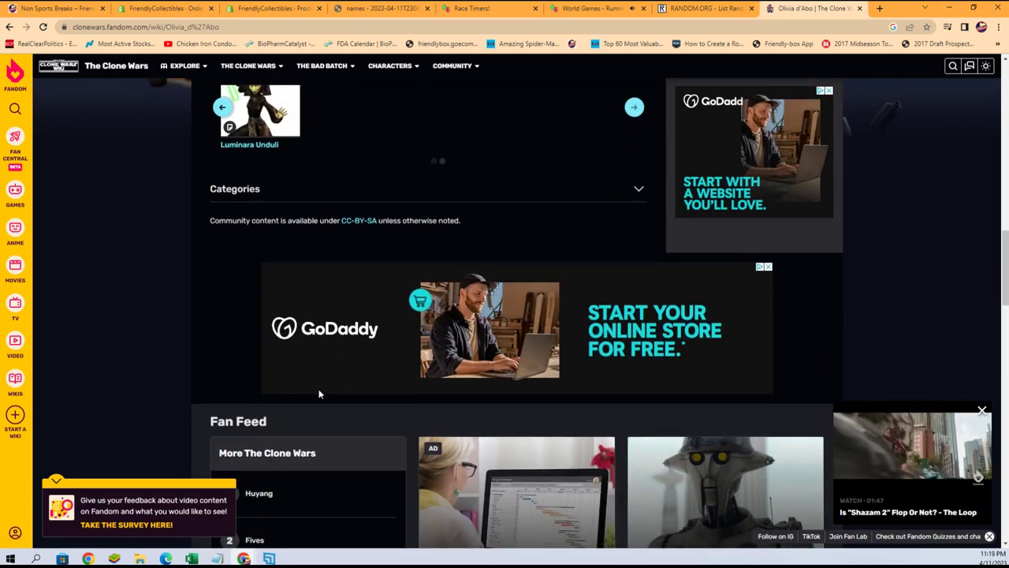
scroll(332, 394, down, 3)
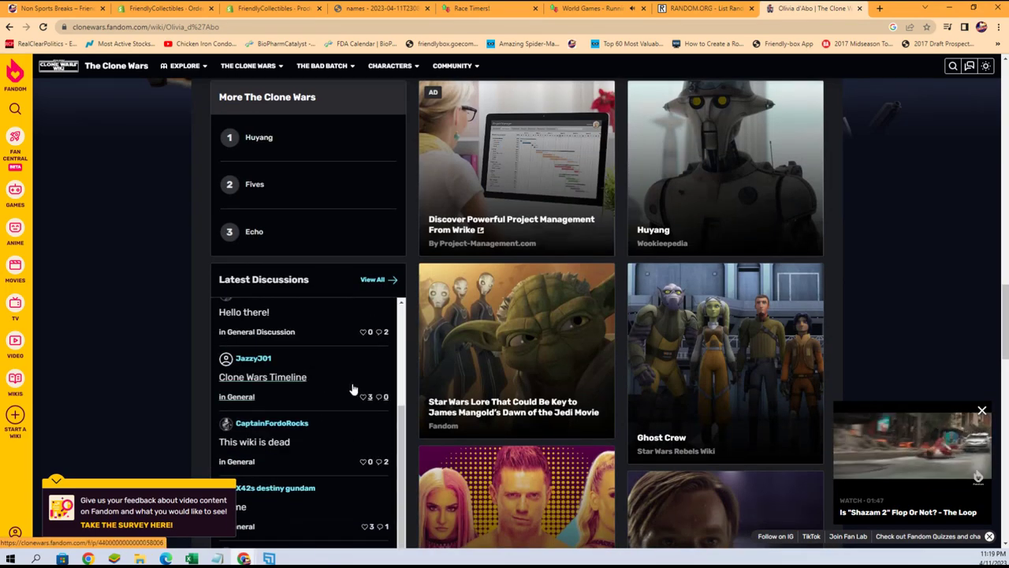
scroll(489, 426, down, 3)
scroll(552, 426, up, 2)
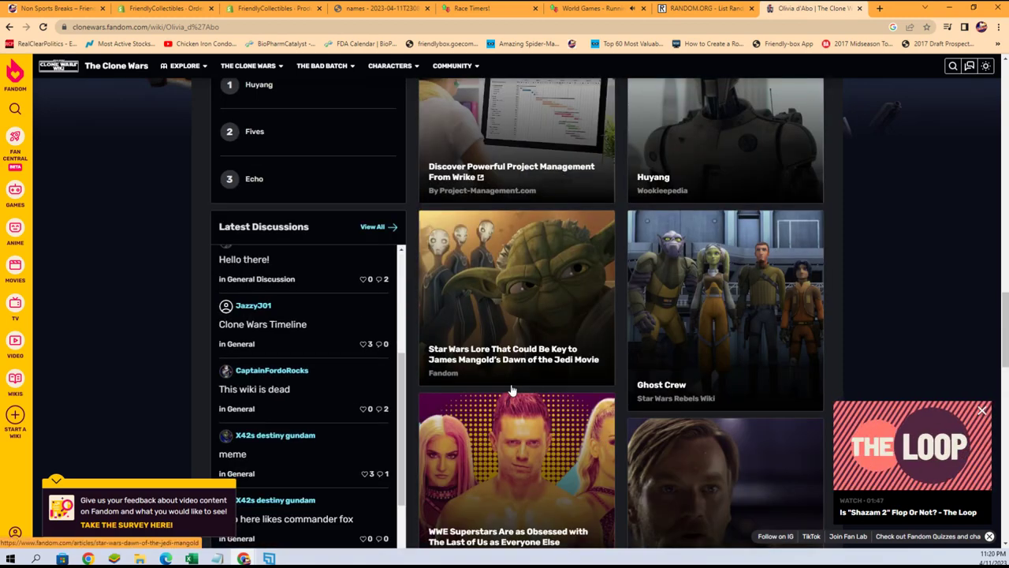
scroll(517, 391, down, 2)
scroll(519, 394, down, 1)
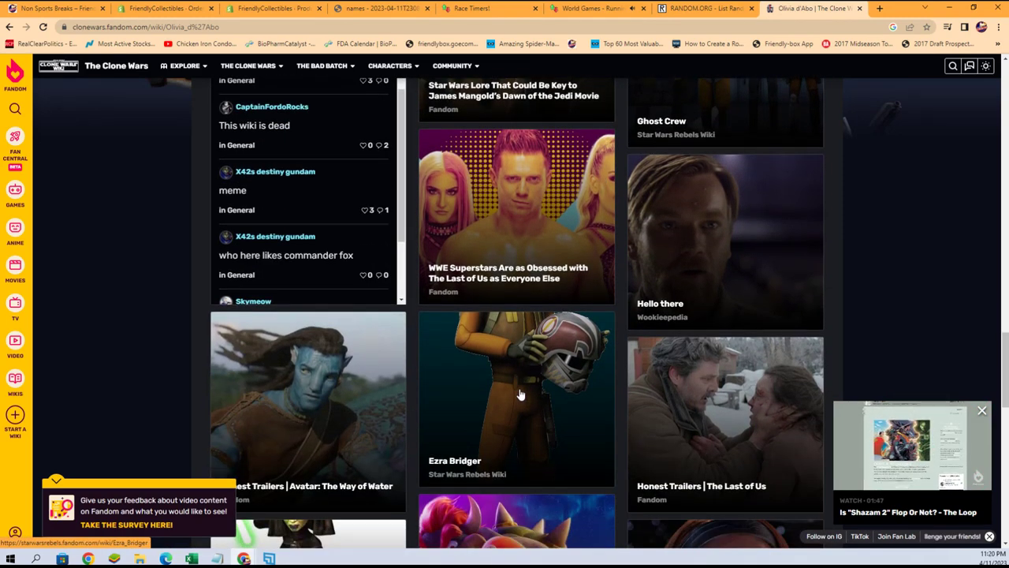
Step: Return to the article's biography box and highlight the actress's full name
scroll(520, 394, up, 8)
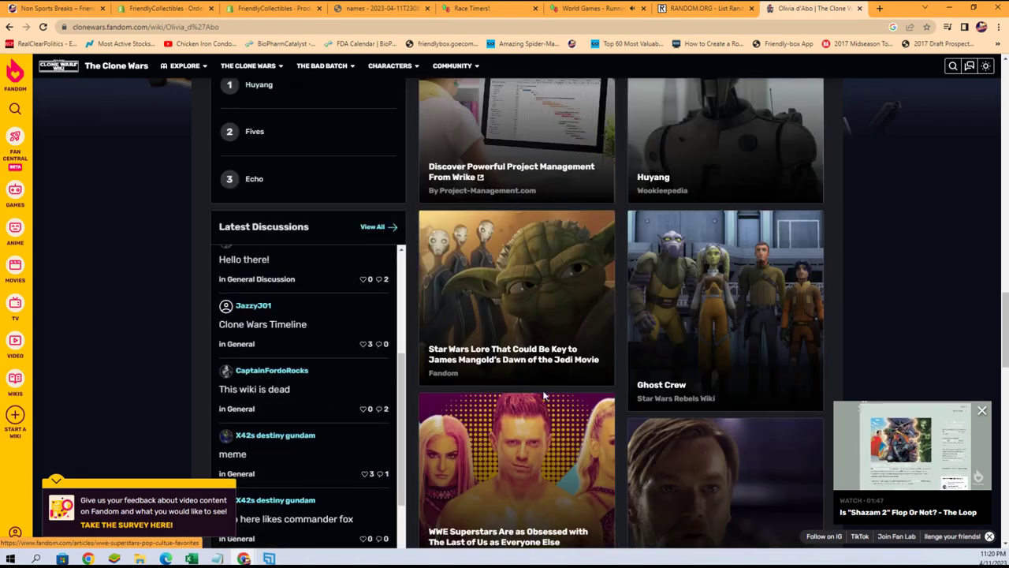
scroll(552, 391, up, 3)
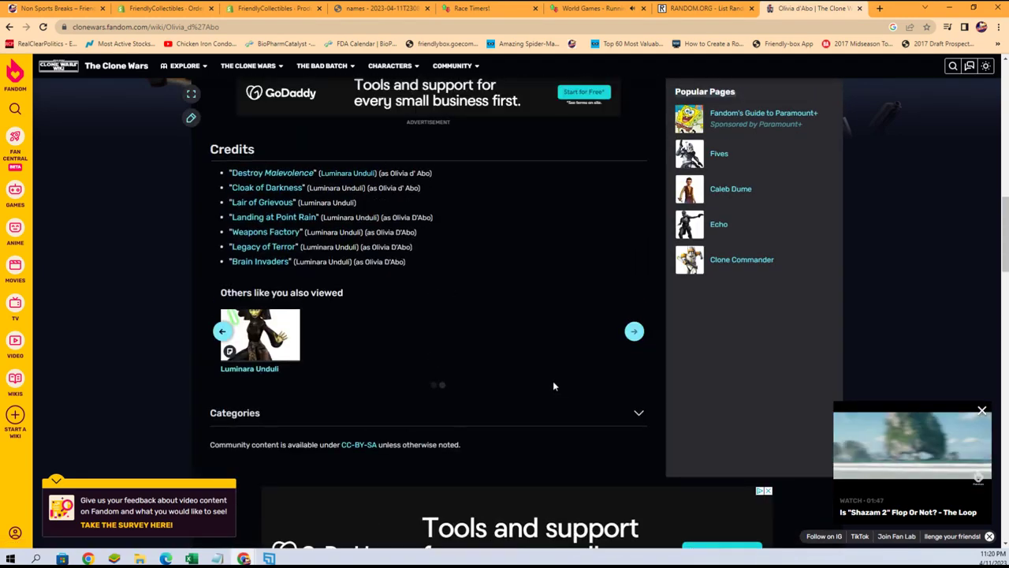
scroll(346, 199, up, 6)
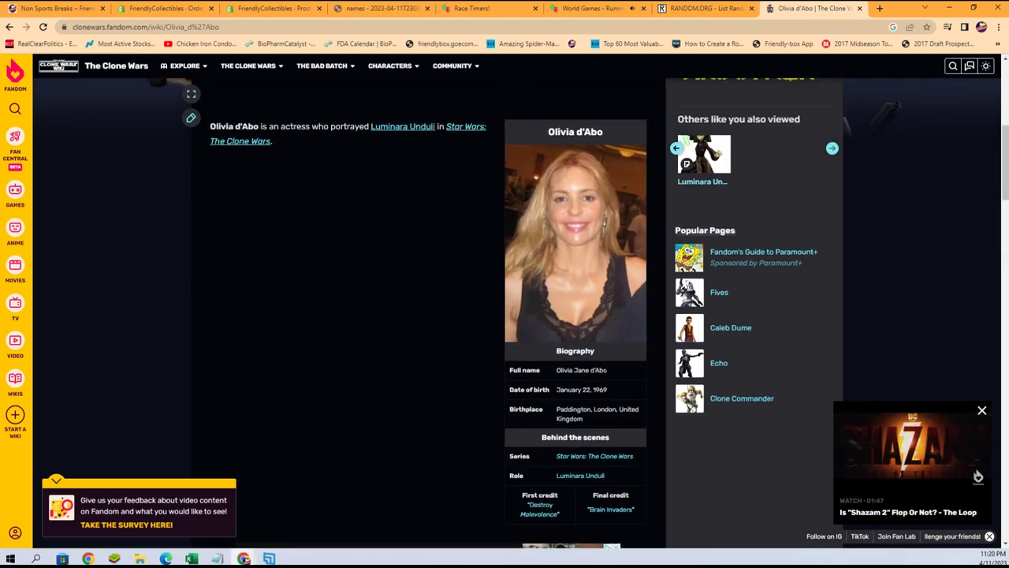
drag(574, 370, 483, 369)
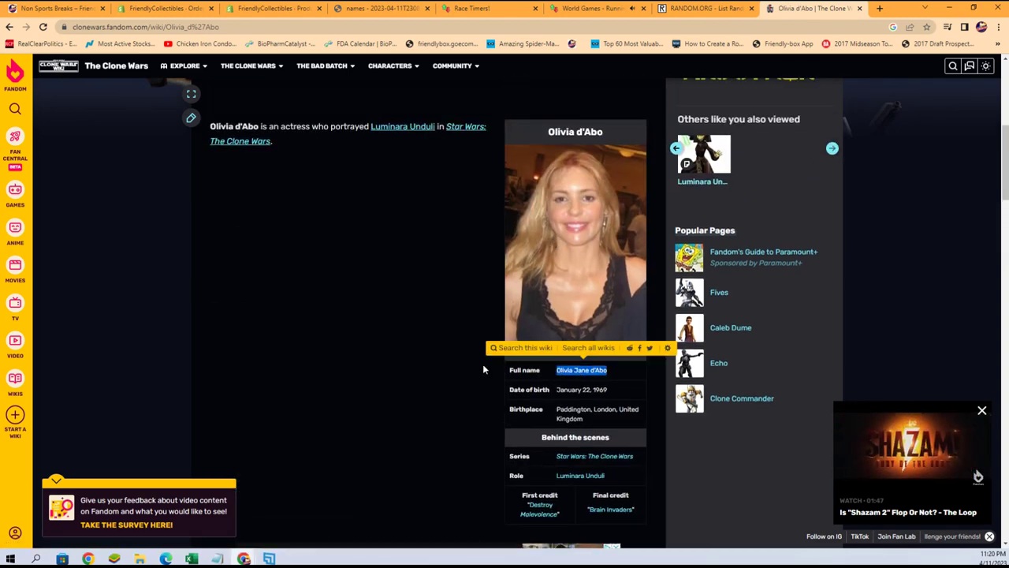